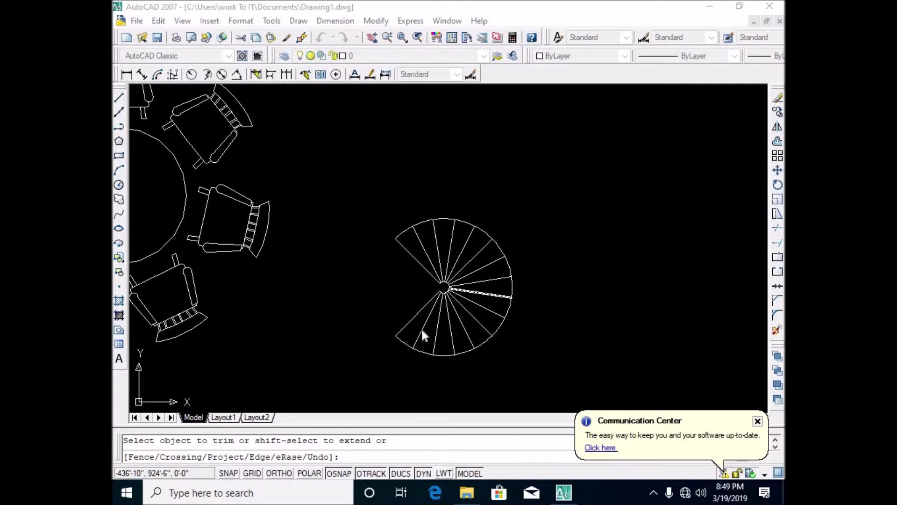
- Trim the spiral's radial lines using two crossing windows
{"action": "scroll", "coordinate": [422, 334], "scroll_direction": "down", "scroll_amount": 4}
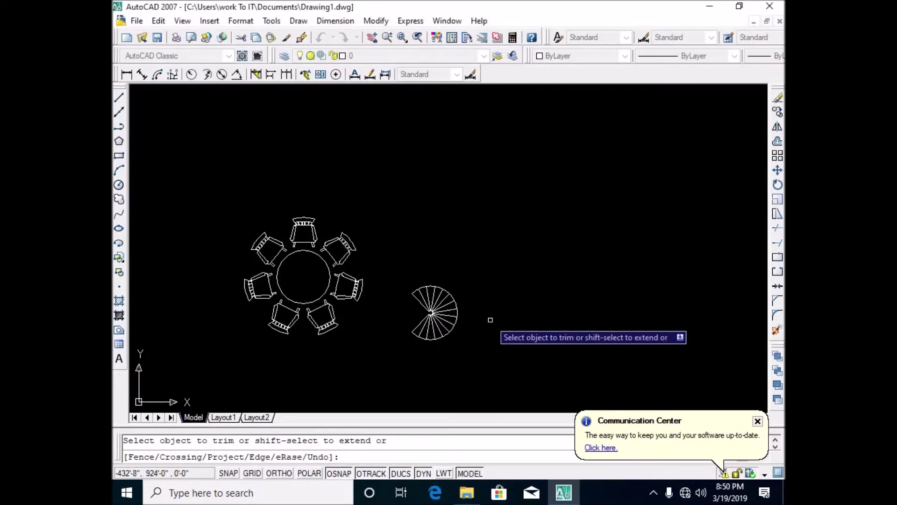
{"action": "left_click", "coordinate": [485, 251]}
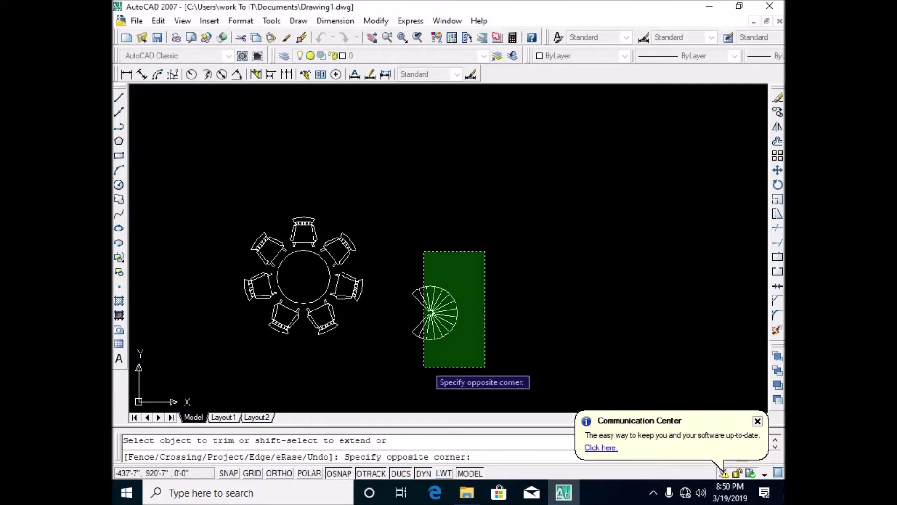
{"action": "left_click", "coordinate": [416, 375]}
{"action": "type", "text": "m"}
{"action": "key", "text": "BackSpace"}
{"action": "left_click", "coordinate": [527, 229]}
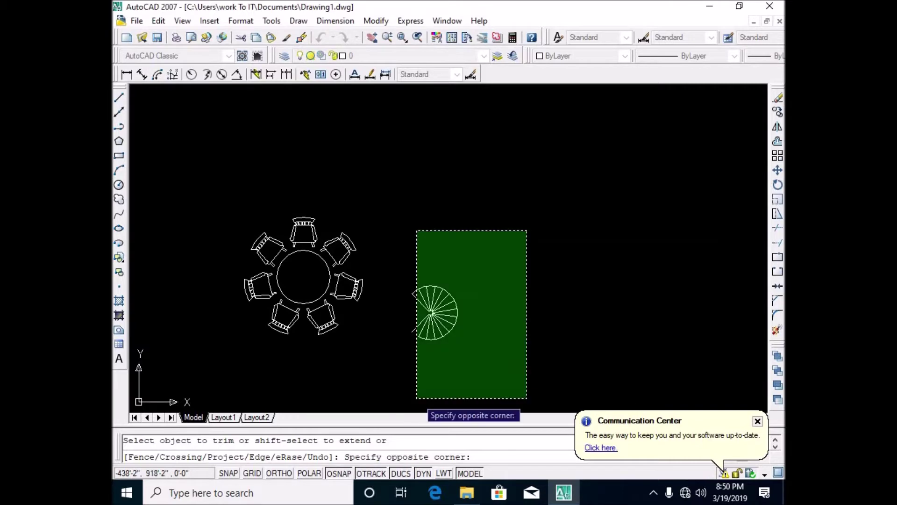
{"action": "left_click", "coordinate": [405, 392]}
{"action": "key", "text": "Return"}
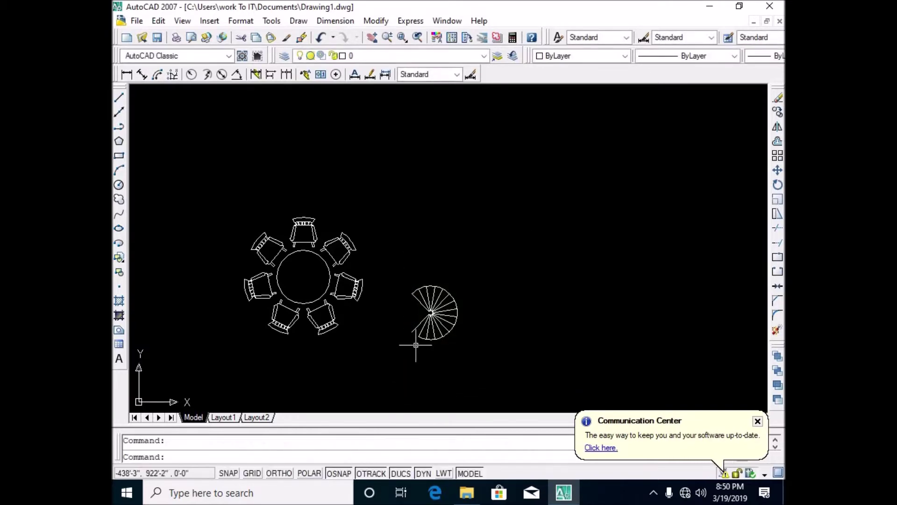
- Move the spiral and chairs, selected by a crossing window, to a new spot
{"action": "type", "text": "m"}
{"action": "key", "text": "Return"}
{"action": "left_click", "coordinate": [486, 257]}
{"action": "left_click", "coordinate": [346, 396]}
{"action": "key", "text": "Return"}
{"action": "key", "text": "Return"}
{"action": "left_click", "coordinate": [498, 320]}
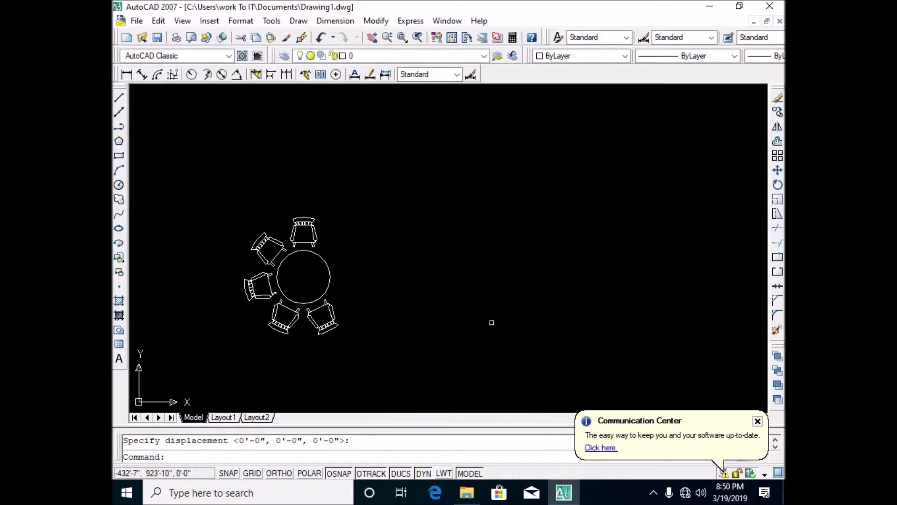
- Undo the move and the trim, then reframe the view on the table and spiral
{"action": "key", "text": "ctrl+z"}
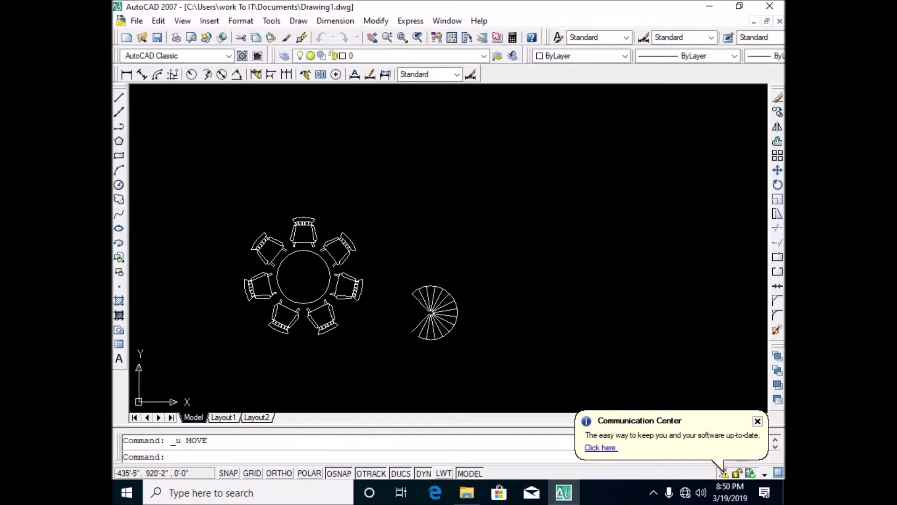
{"action": "key", "text": "ctrl+z"}
{"action": "scroll", "coordinate": [453, 372], "scroll_direction": "down", "scroll_amount": 2}
{"action": "middle_click_drag", "start_coordinate": [467, 341], "coordinate": [642, 336]}
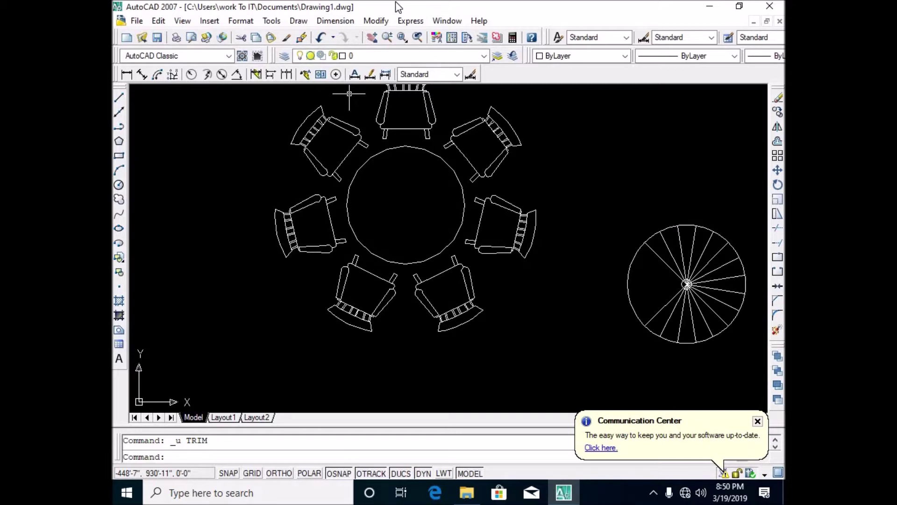
{"action": "type", "text": "h"}
{"action": "key", "text": "Return"}
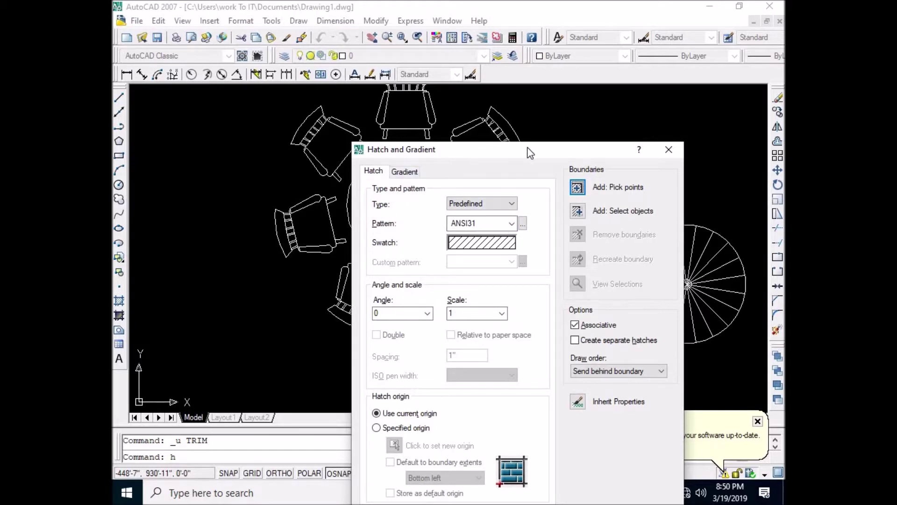
{"action": "mouse_move", "coordinate": [528, 147]}
{"action": "left_mouse_down"}
{"action": "mouse_move", "coordinate": [585, 163]}
{"action": "mouse_move", "coordinate": [300, 193]}
{"action": "mouse_move", "coordinate": [391, 186]}
{"action": "left_mouse_up"}
{"action": "left_click", "coordinate": [531, 188]}
{"action": "scroll", "coordinate": [584, 253], "scroll_direction": "down", "scroll_amount": 5}
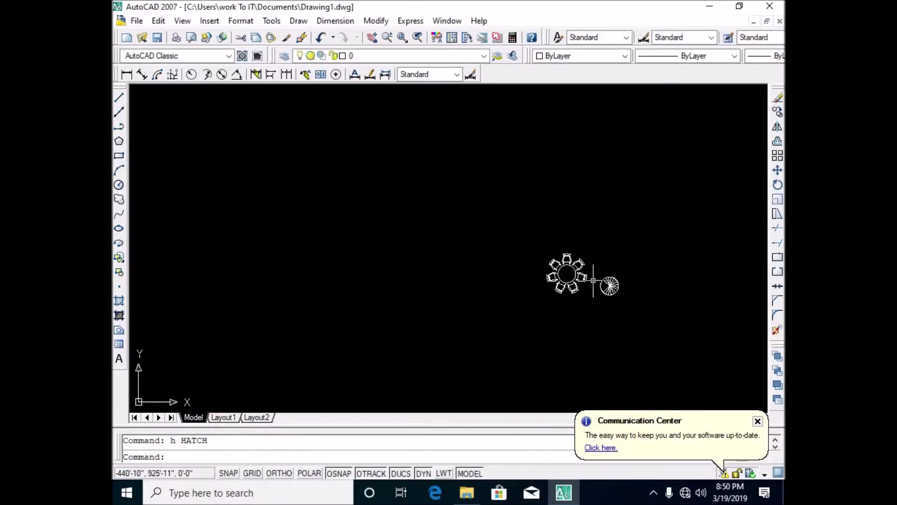
{"action": "type", "text": "co"}
- Copy the table's centre circle to a spot at the upper left
{"action": "key", "text": "Return"}
{"action": "scroll", "coordinate": [247, 134], "scroll_direction": "down", "scroll_amount": 3}
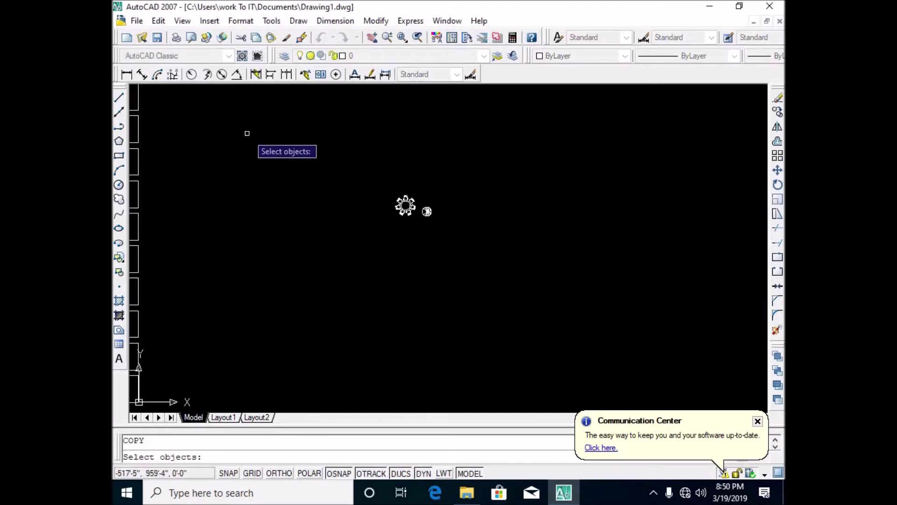
{"action": "scroll", "coordinate": [406, 221], "scroll_direction": "up", "scroll_amount": 3}
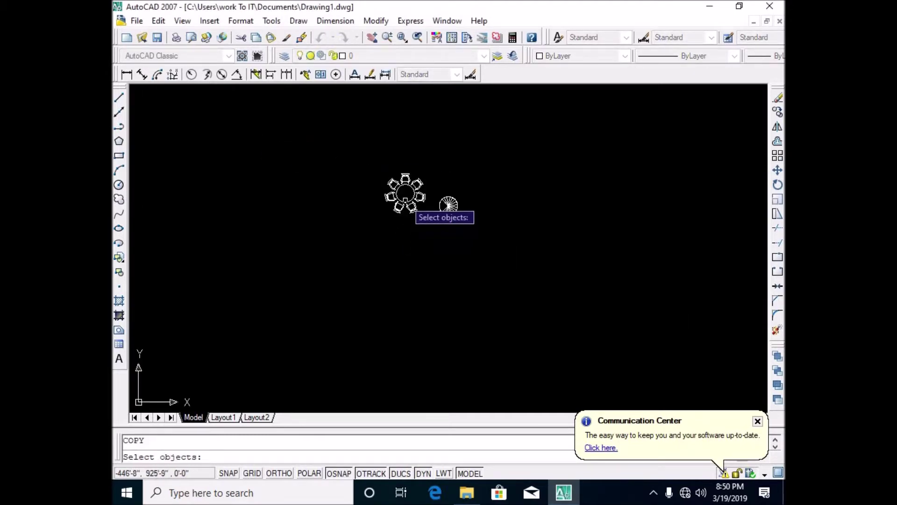
{"action": "left_click", "coordinate": [405, 201]}
{"action": "key", "text": "Return"}
{"action": "left_click", "coordinate": [405, 220]}
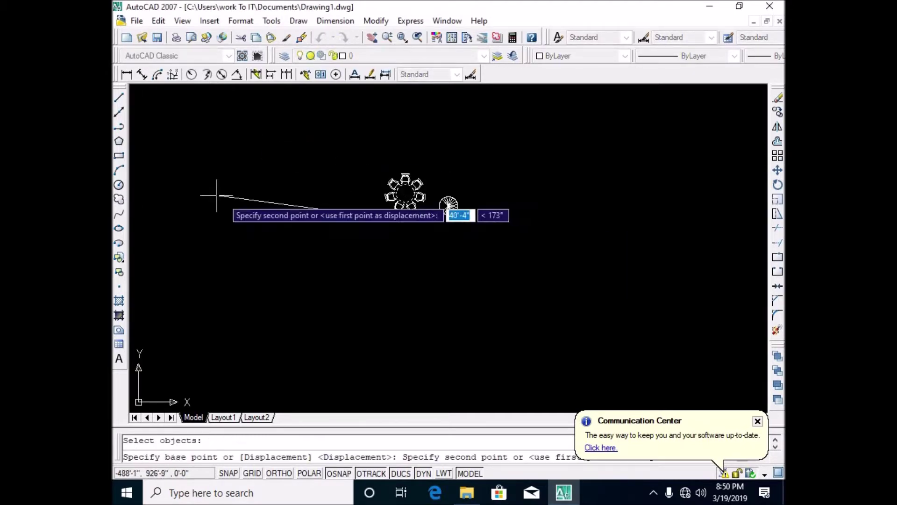
{"action": "left_click", "coordinate": [248, 198]}
{"action": "scroll", "coordinate": [340, 233], "scroll_direction": "down", "scroll_amount": 3}
{"action": "key", "text": "Return"}
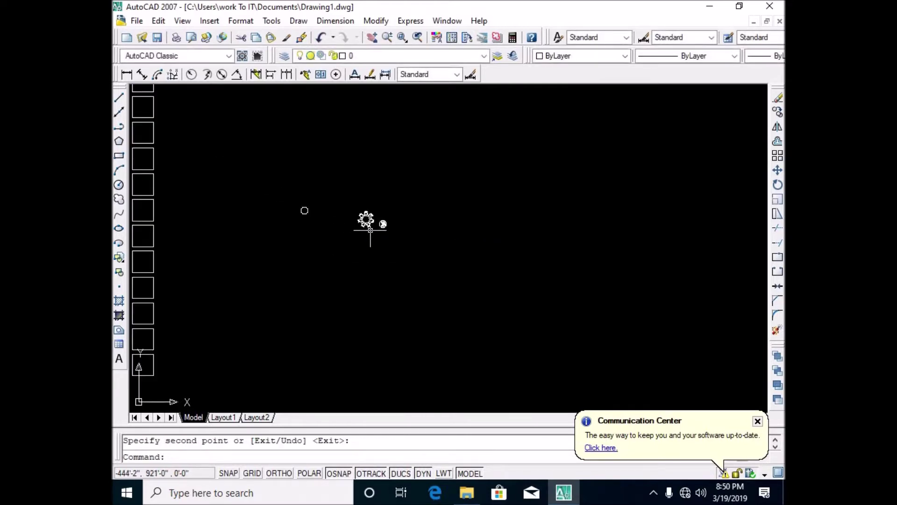
- Copy the small square to sit beside the copied circle
{"action": "key", "text": "Return"}
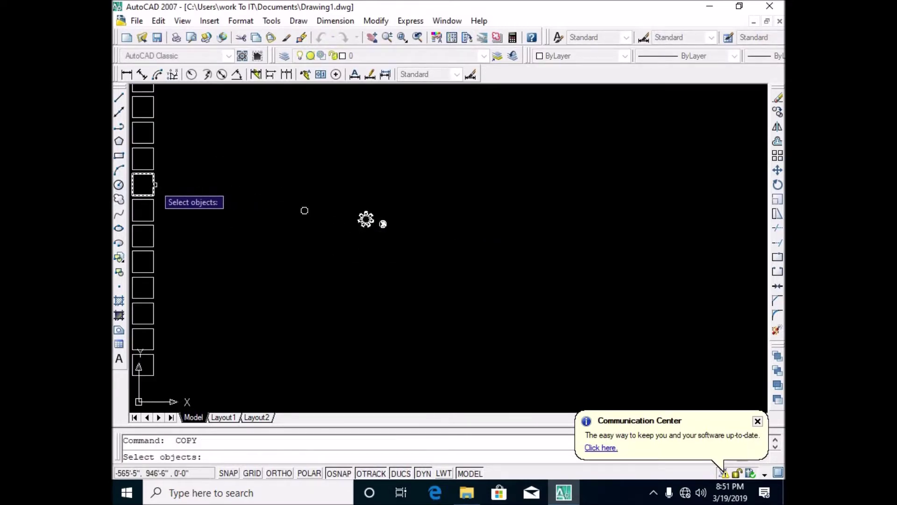
{"action": "key", "text": "Return"}
{"action": "left_click", "coordinate": [173, 202]}
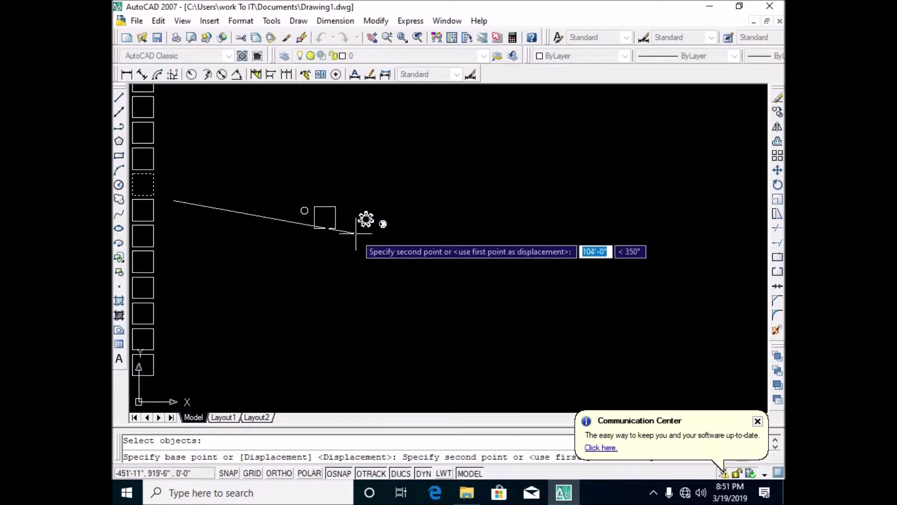
{"action": "left_click", "coordinate": [362, 230]}
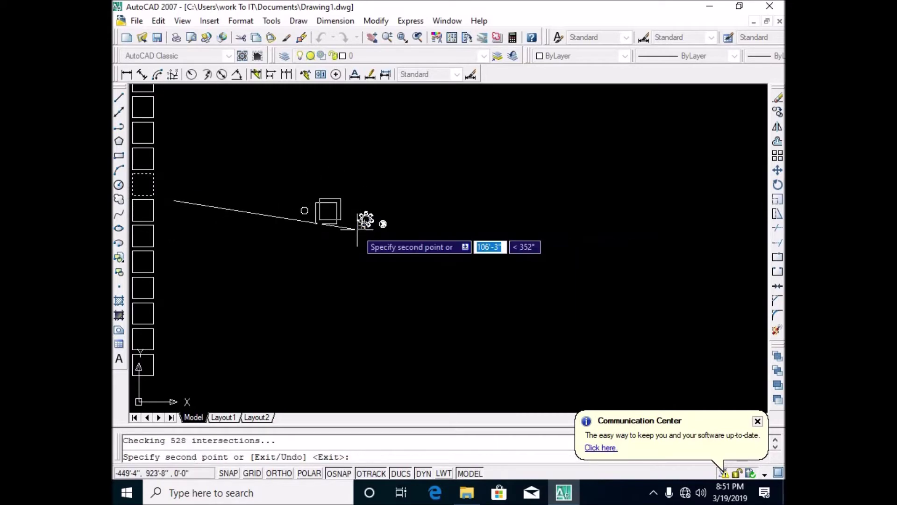
{"action": "key", "text": "Return"}
- Copy the circle and square together, selected by crossing window, to a spot up-right
{"action": "scroll", "coordinate": [353, 220], "scroll_direction": "up", "scroll_amount": 3}
{"action": "scroll", "coordinate": [340, 201], "scroll_direction": "up", "scroll_amount": 5}
{"action": "middle_click_drag", "start_coordinate": [341, 200], "coordinate": [541, 319]}
{"action": "scroll", "coordinate": [375, 237], "scroll_direction": "up", "scroll_amount": 2}
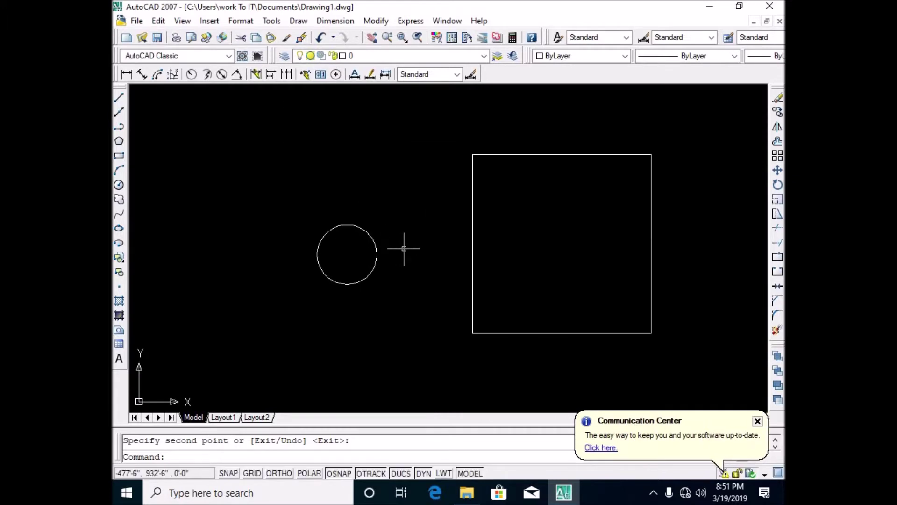
{"action": "scroll", "coordinate": [404, 248], "scroll_direction": "down", "scroll_amount": 4}
{"action": "key", "text": "Return"}
{"action": "left_click", "coordinate": [545, 194]}
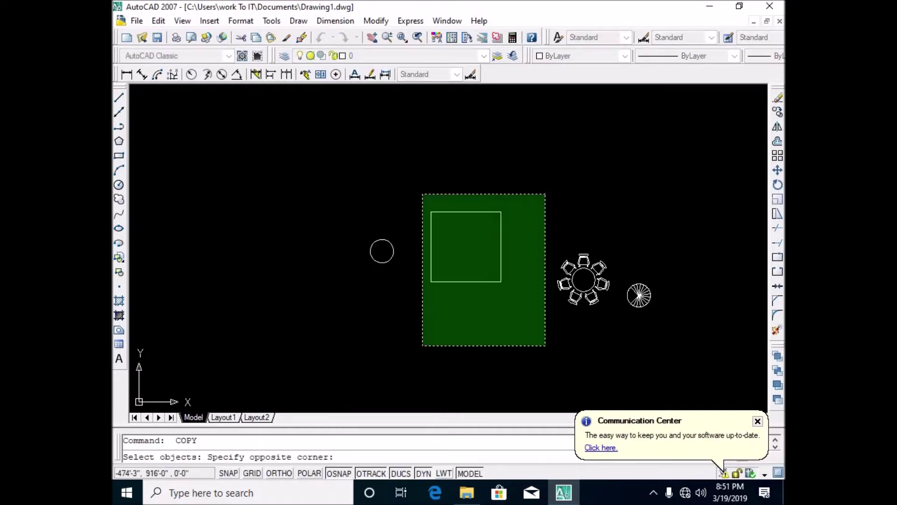
{"action": "left_click", "coordinate": [320, 321]}
{"action": "key", "text": "Return"}
{"action": "left_click", "coordinate": [425, 346]}
{"action": "left_click", "coordinate": [561, 266]}
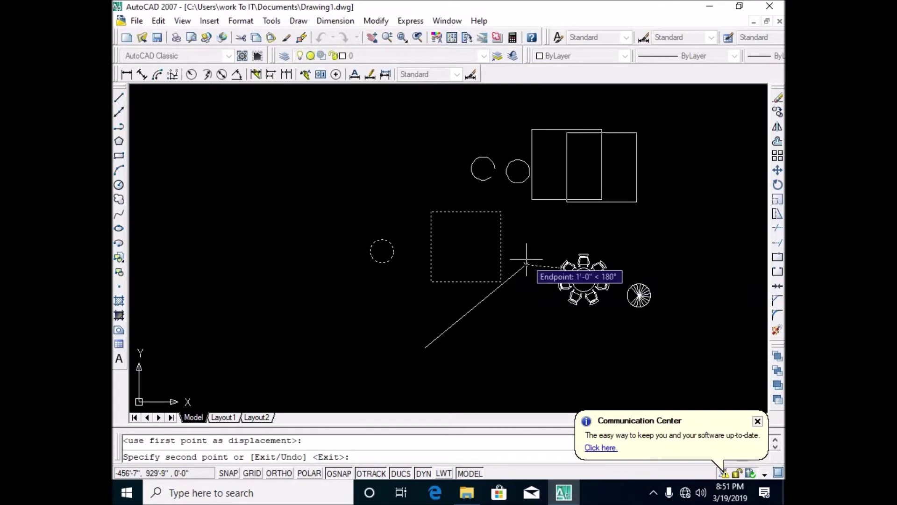
{"action": "key", "text": "Return"}
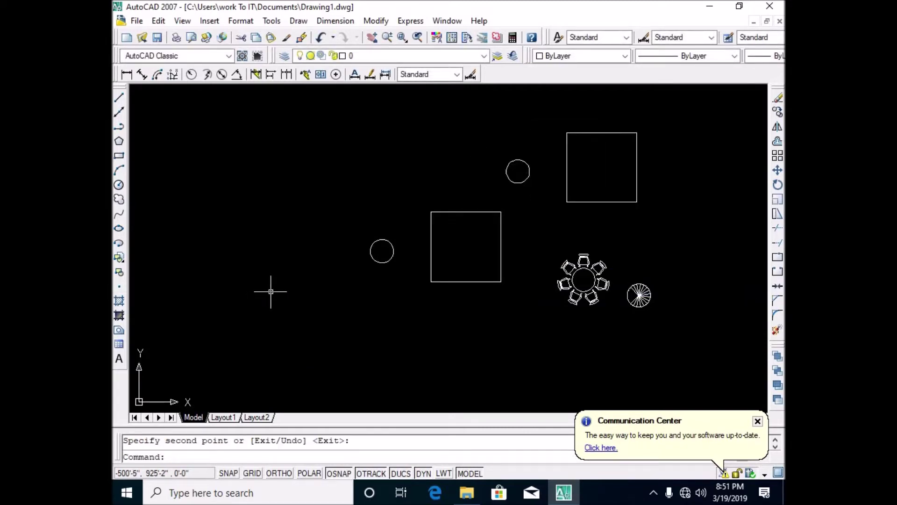
- Open Hatch and Gradient with the H alias and look through the pattern name list
{"action": "type", "text": "h"}
{"action": "key", "text": "Return"}
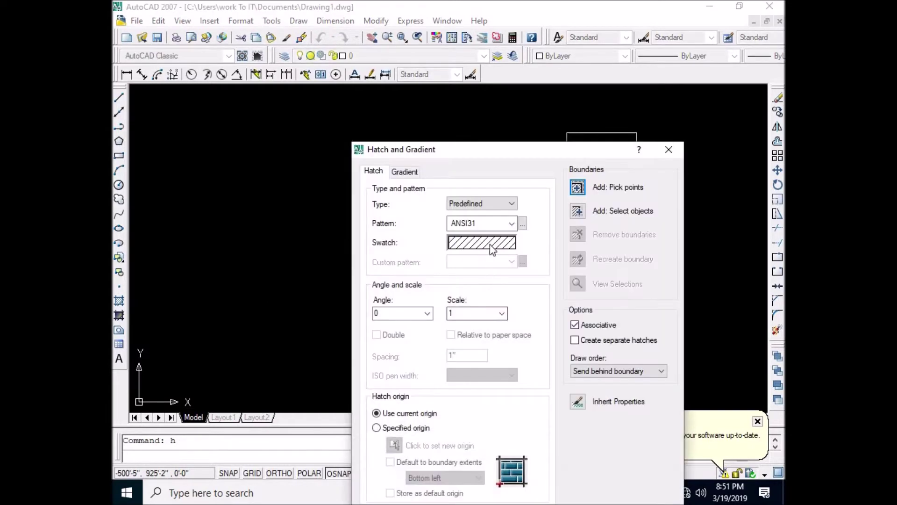
{"action": "left_click", "coordinate": [512, 223]}
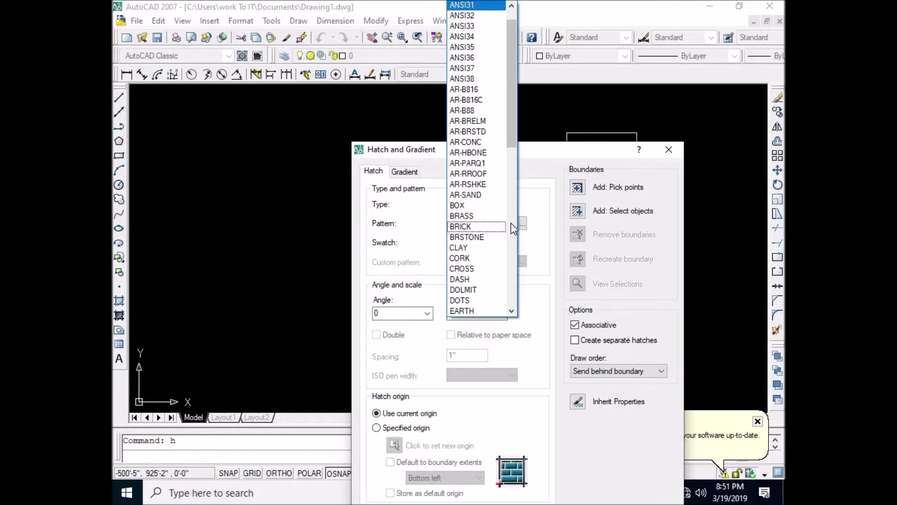
{"action": "scroll", "coordinate": [514, 229], "scroll_direction": "down", "scroll_amount": 10}
{"action": "scroll", "coordinate": [526, 226], "scroll_direction": "up", "scroll_amount": 1}
{"action": "left_click", "coordinate": [526, 225]}
- Browse the pattern palette tabs and select the AR-B816C brick pattern from Other Predefined
{"action": "left_click", "coordinate": [525, 225]}
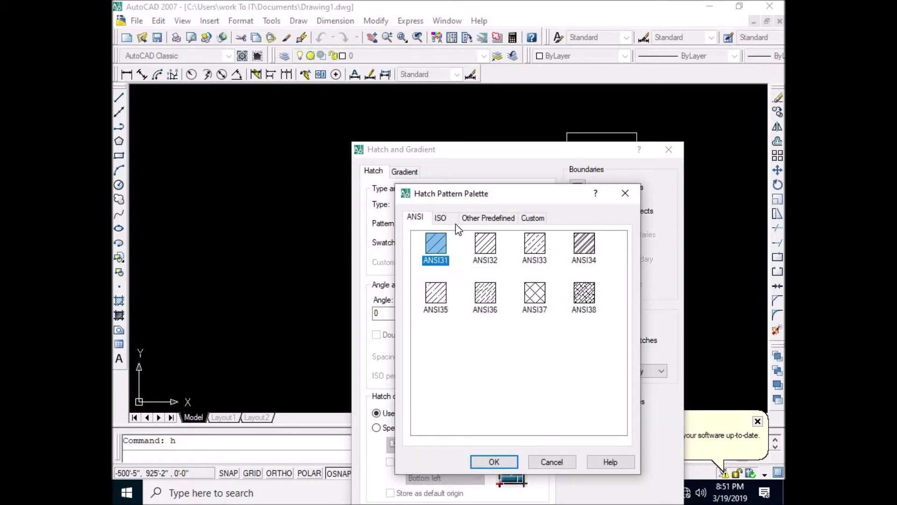
{"action": "left_click", "coordinate": [450, 225]}
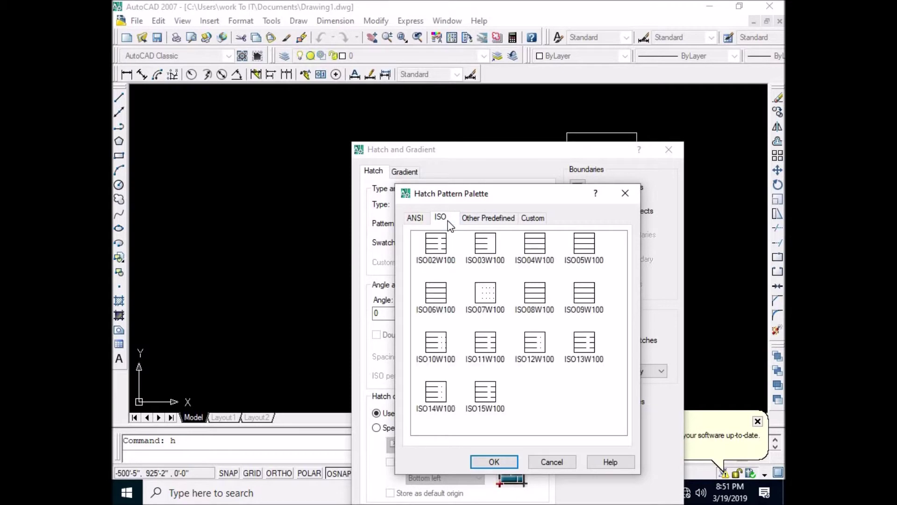
{"action": "left_click", "coordinate": [492, 224]}
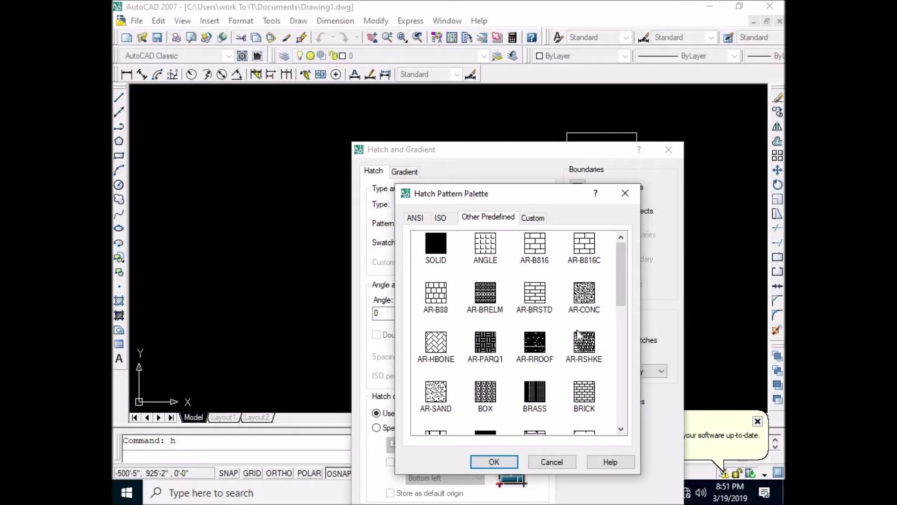
{"action": "scroll", "coordinate": [579, 332], "scroll_direction": "down", "scroll_amount": 3}
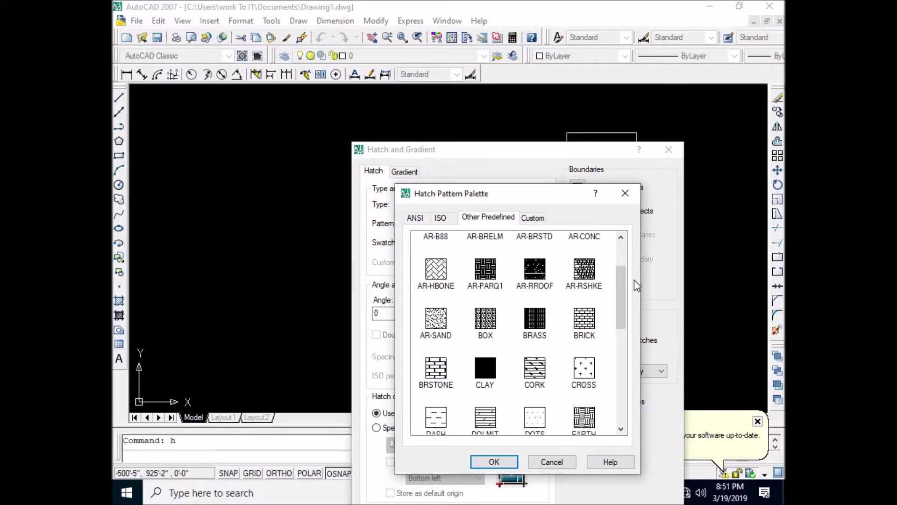
{"action": "scroll", "coordinate": [548, 325], "scroll_direction": "up", "scroll_amount": 3}
{"action": "scroll", "coordinate": [548, 325], "scroll_direction": "down", "scroll_amount": 10}
{"action": "scroll", "coordinate": [548, 326], "scroll_direction": "down", "scroll_amount": 3}
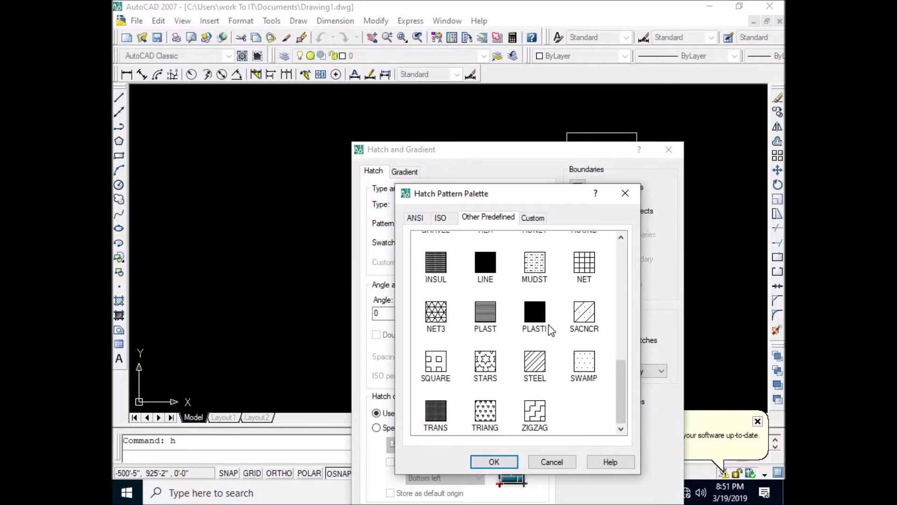
{"action": "scroll", "coordinate": [552, 331], "scroll_direction": "up", "scroll_amount": 9}
{"action": "scroll", "coordinate": [553, 331], "scroll_direction": "up", "scroll_amount": 6}
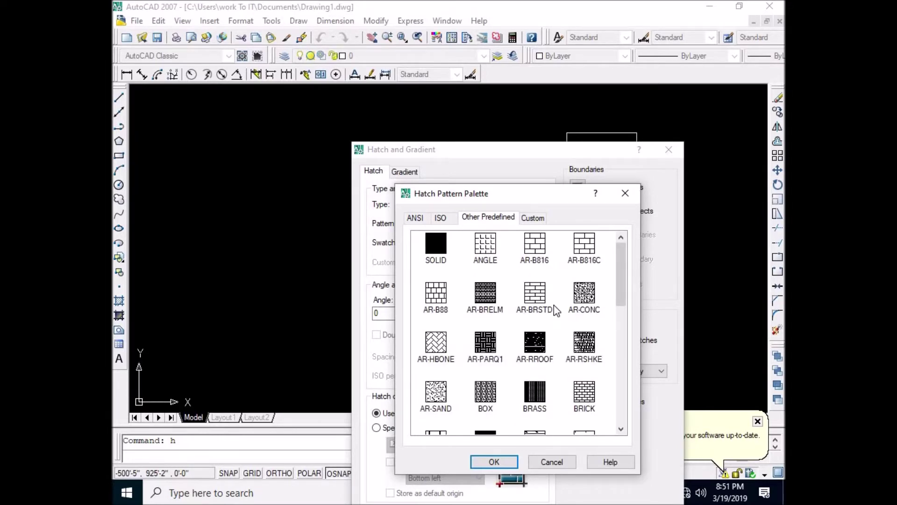
{"action": "left_click", "coordinate": [543, 220]}
{"action": "left_click", "coordinate": [515, 221]}
{"action": "left_click", "coordinate": [583, 247]}
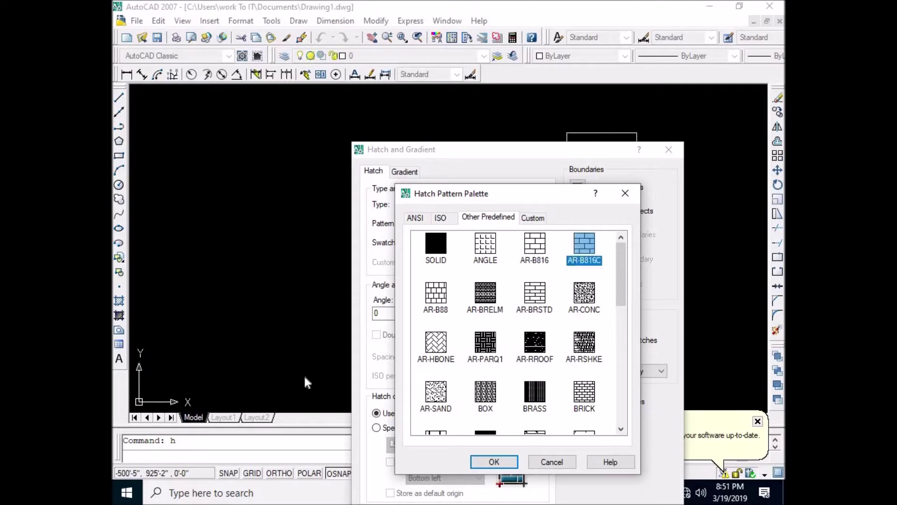
{"action": "left_click", "coordinate": [506, 460]}
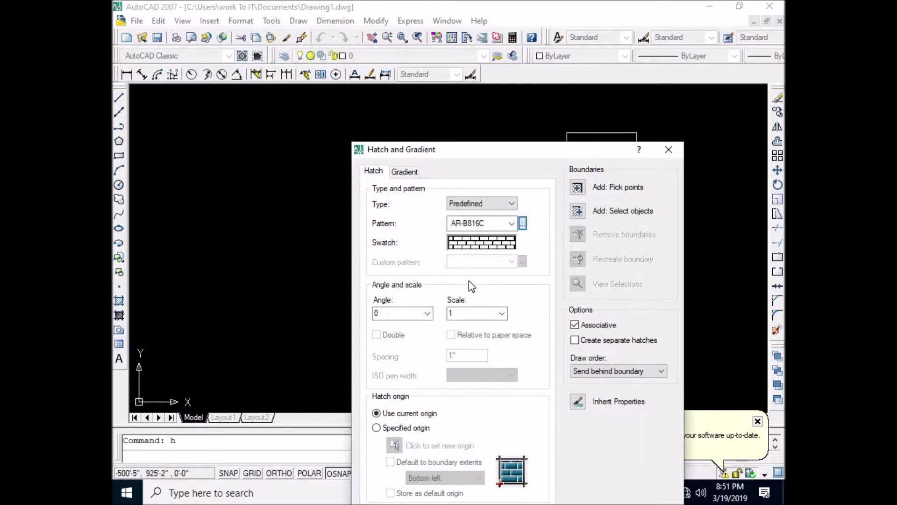
- Pick a point inside the top-right square and preview the AR-B816C brick hatch
{"action": "mouse_move", "coordinate": [519, 157]}
{"action": "left_mouse_down"}
{"action": "mouse_move", "coordinate": [374, 86]}
{"action": "mouse_move", "coordinate": [335, 114]}
{"action": "left_mouse_up"}
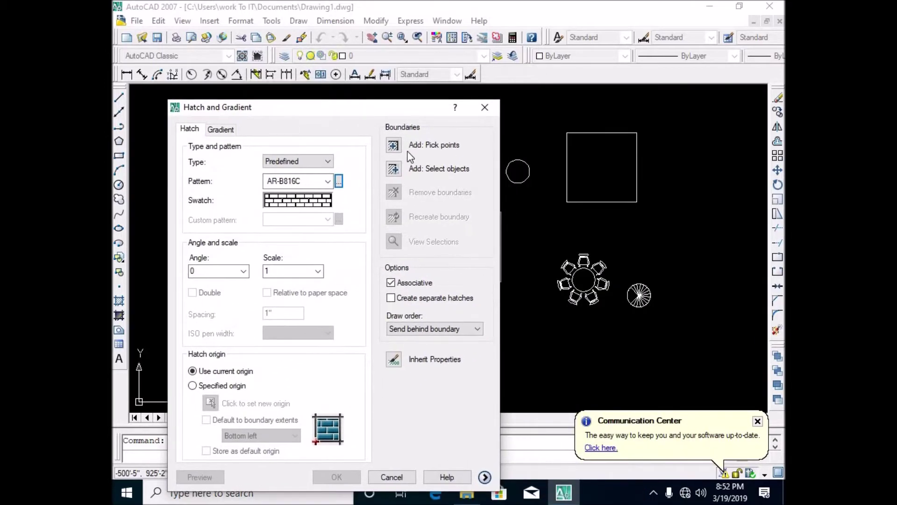
{"action": "left_click", "coordinate": [394, 146]}
{"action": "left_click", "coordinate": [596, 189]}
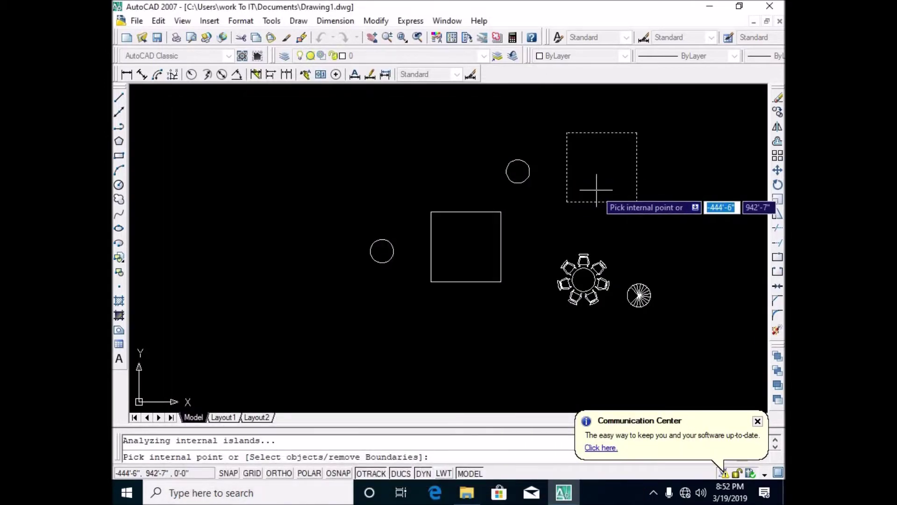
{"action": "key", "text": "Return"}
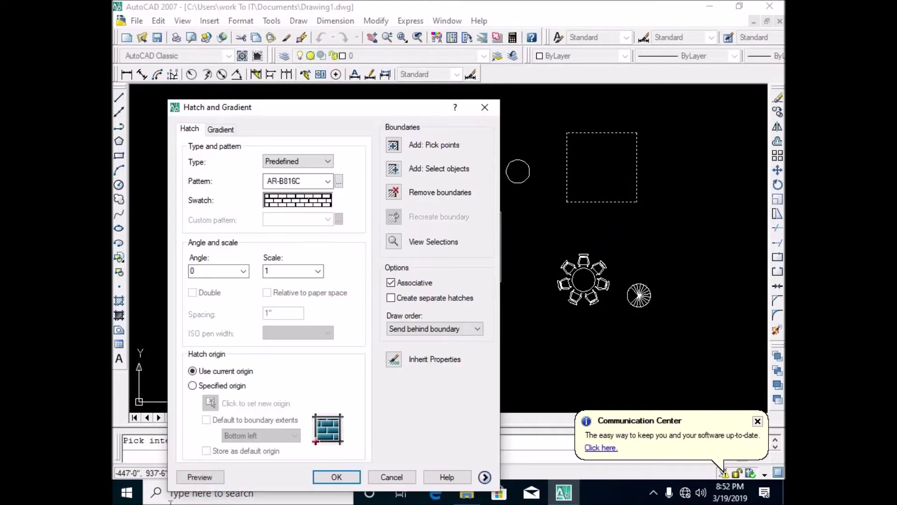
{"action": "left_click", "coordinate": [199, 476]}
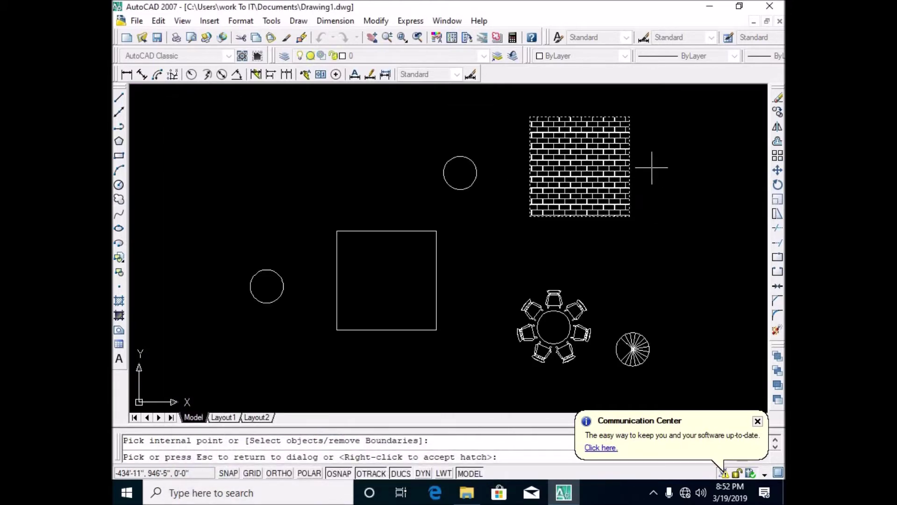
{"action": "scroll", "coordinate": [652, 167], "scroll_direction": "up", "scroll_amount": 3}
{"action": "scroll", "coordinate": [465, 316], "scroll_direction": "up", "scroll_amount": 1}
{"action": "scroll", "coordinate": [464, 321], "scroll_direction": "up", "scroll_amount": 1}
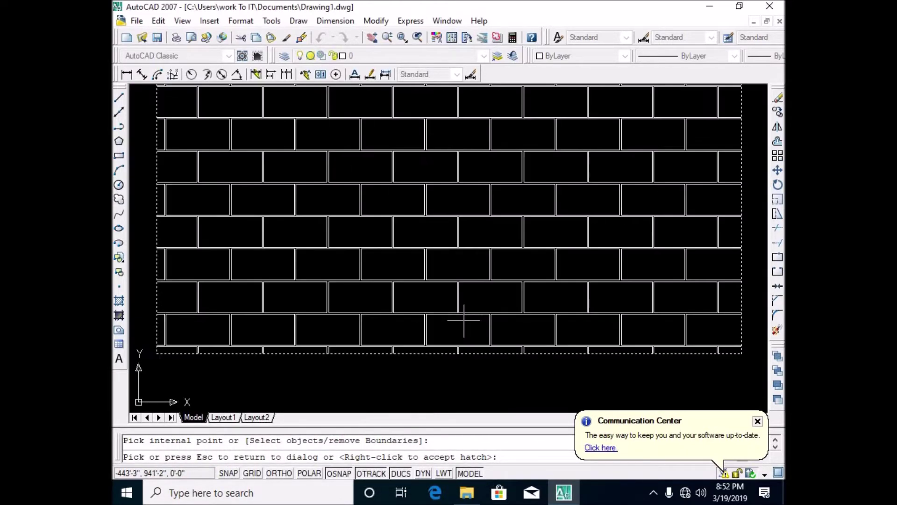
{"action": "scroll", "coordinate": [464, 320], "scroll_direction": "down", "scroll_amount": 3}
{"action": "left_click", "coordinate": [464, 320]}
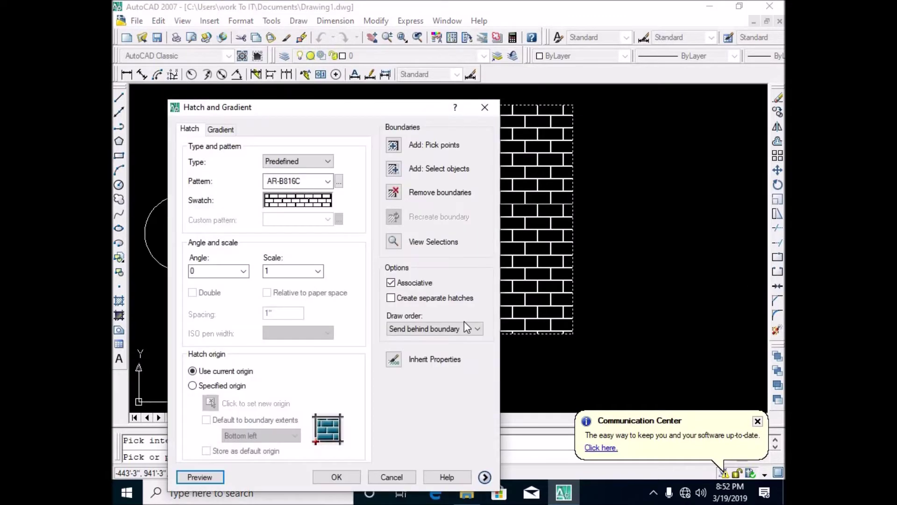
- Change the hatch scale to 2 and preview the brick hatch again
{"action": "double_click", "coordinate": [286, 275]}
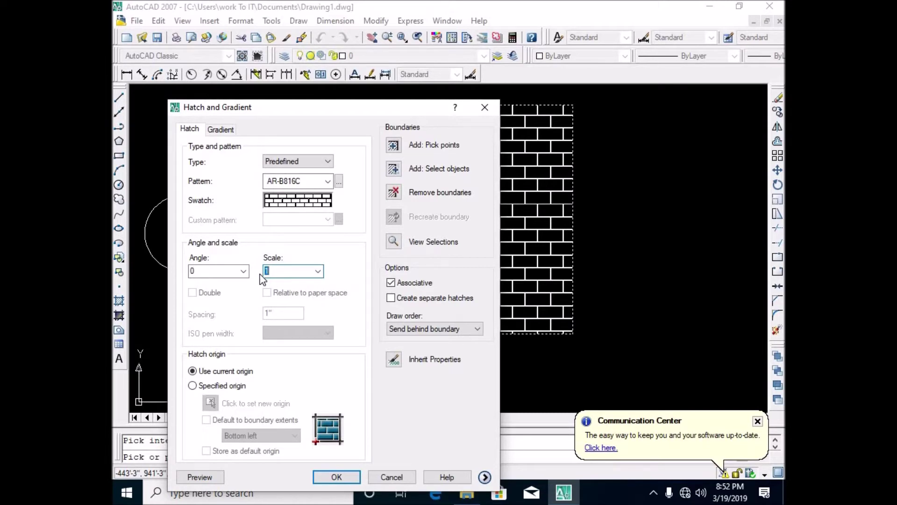
{"action": "left_click", "coordinate": [200, 477]}
{"action": "scroll", "coordinate": [392, 228], "scroll_direction": "down", "scroll_amount": 2}
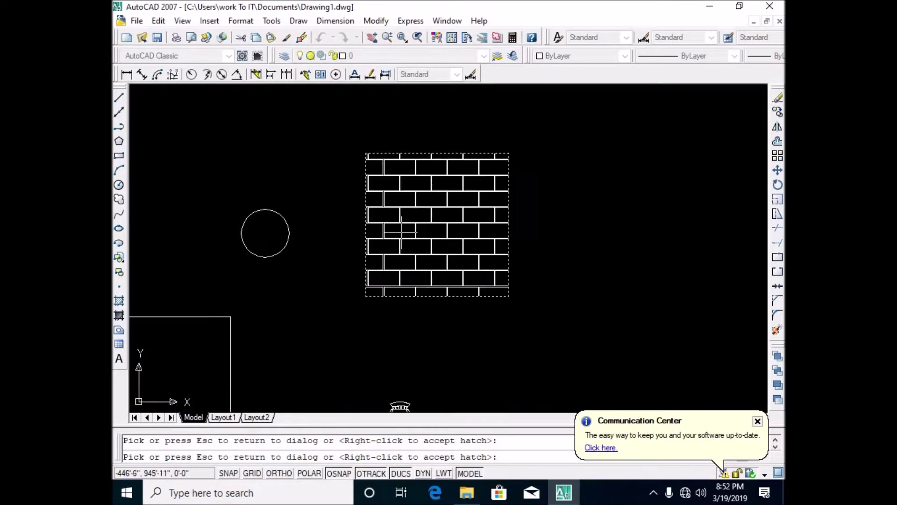
{"action": "middle_click_drag", "start_coordinate": [430, 242], "coordinate": [505, 226]}
{"action": "scroll", "coordinate": [573, 210], "scroll_direction": "down", "scroll_amount": 3}
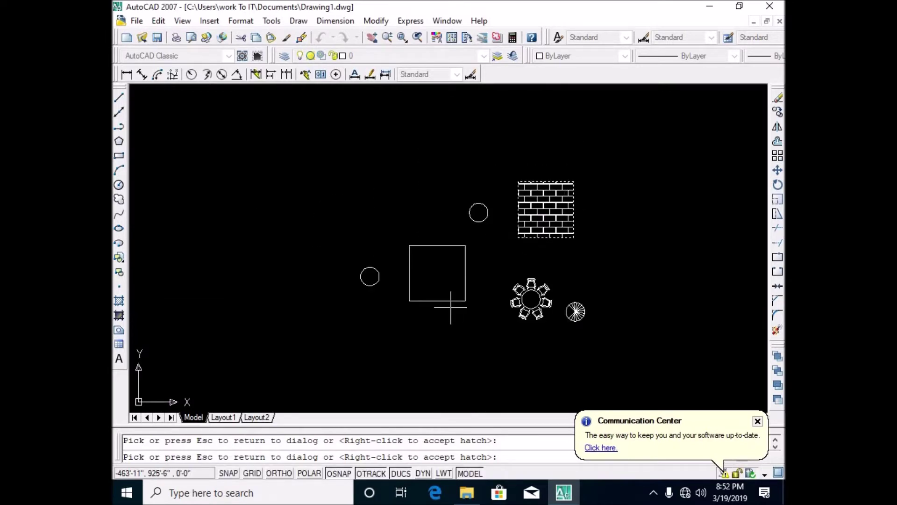
{"action": "left_click", "coordinate": [450, 308]}
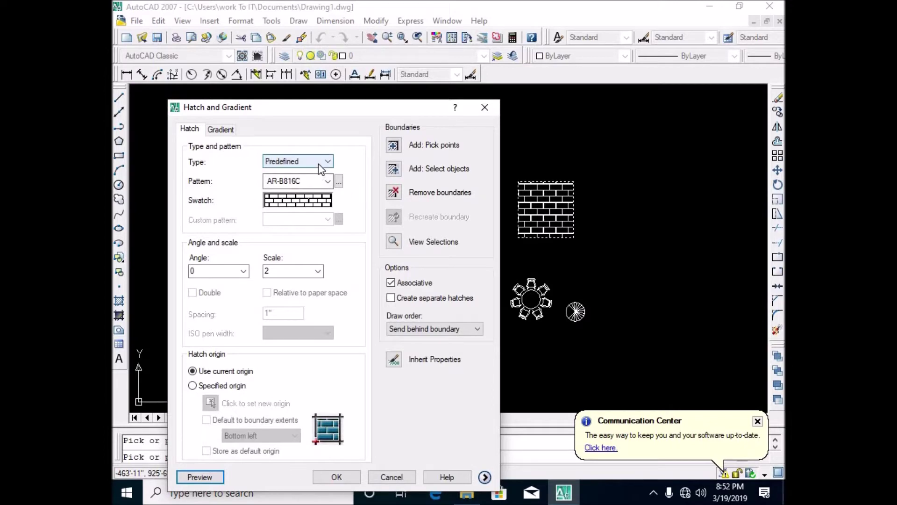
- Preview a centred blue-white gradient fill, then toggle between two-colour and one-colour
{"action": "left_click", "coordinate": [222, 129]}
{"action": "left_click", "coordinate": [287, 229]}
{"action": "left_click", "coordinate": [201, 477]}
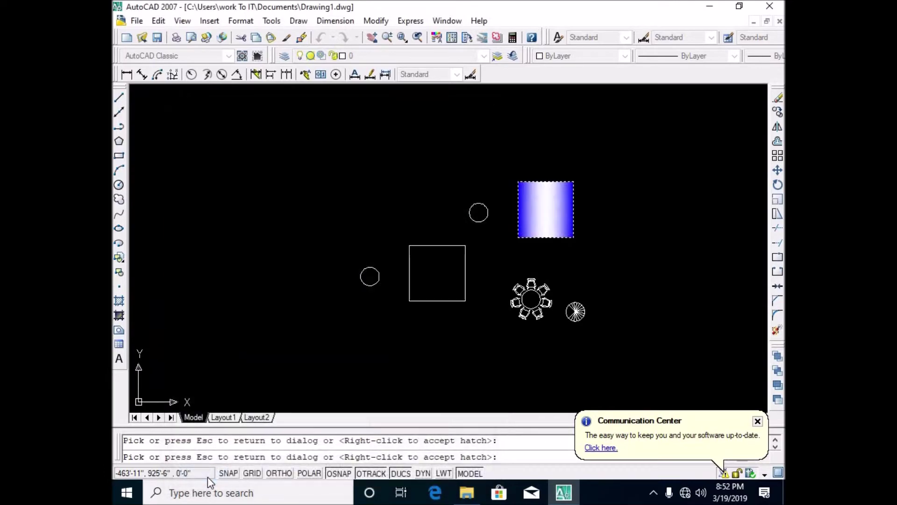
{"action": "key", "text": "Escape"}
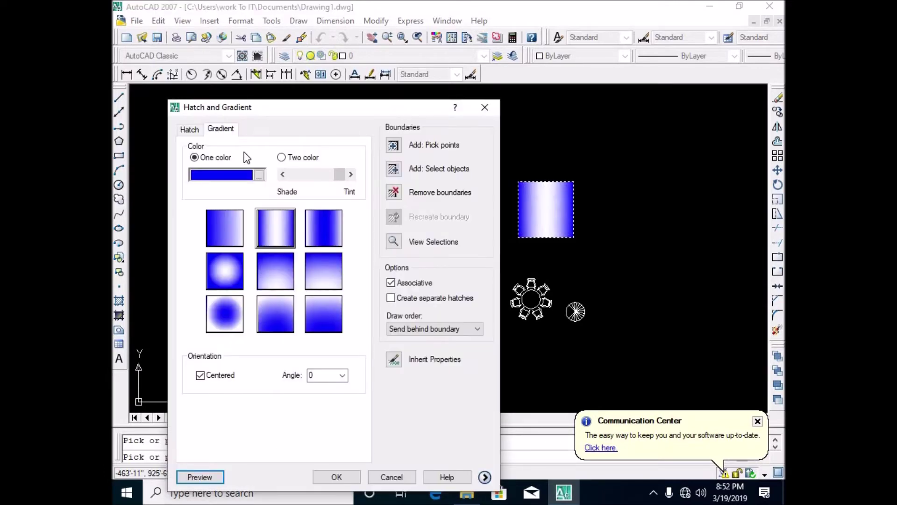
{"action": "left_click", "coordinate": [289, 158]}
{"action": "left_click", "coordinate": [215, 159]}
- Return to the AR-B816C brick hatch, preview it, and apply it to the square
{"action": "left_click", "coordinate": [185, 131]}
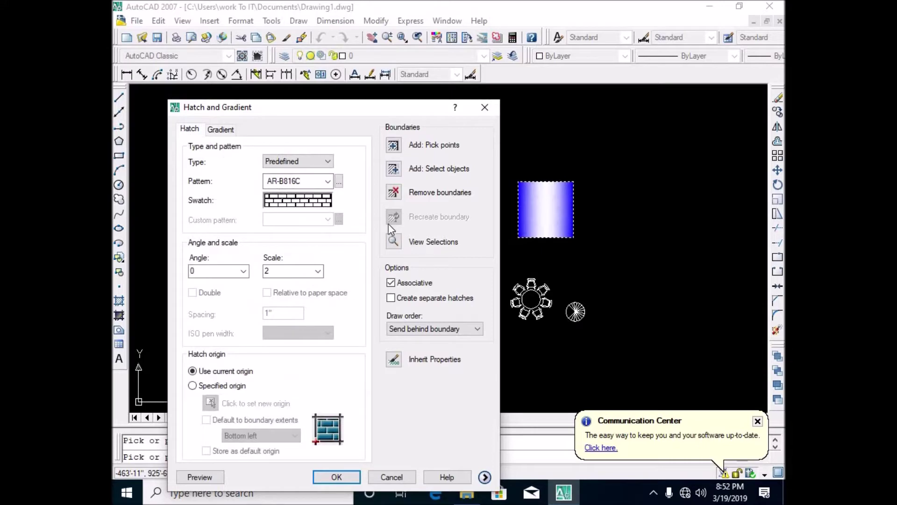
{"action": "left_click", "coordinate": [192, 478]}
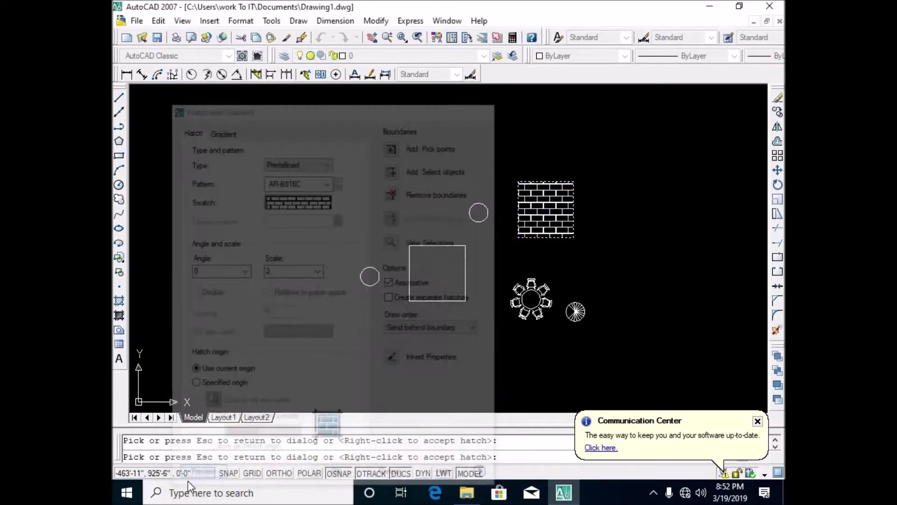
{"action": "left_click", "coordinate": [473, 244]}
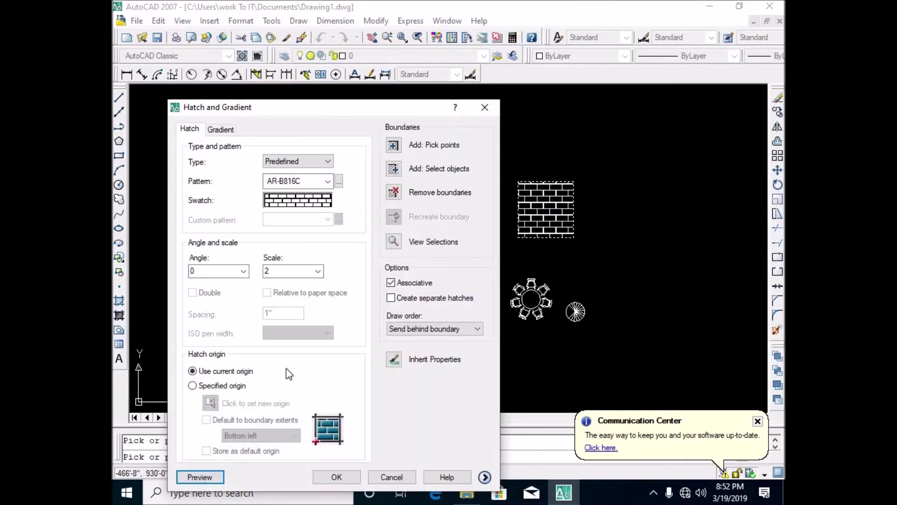
{"action": "left_click", "coordinate": [338, 475]}
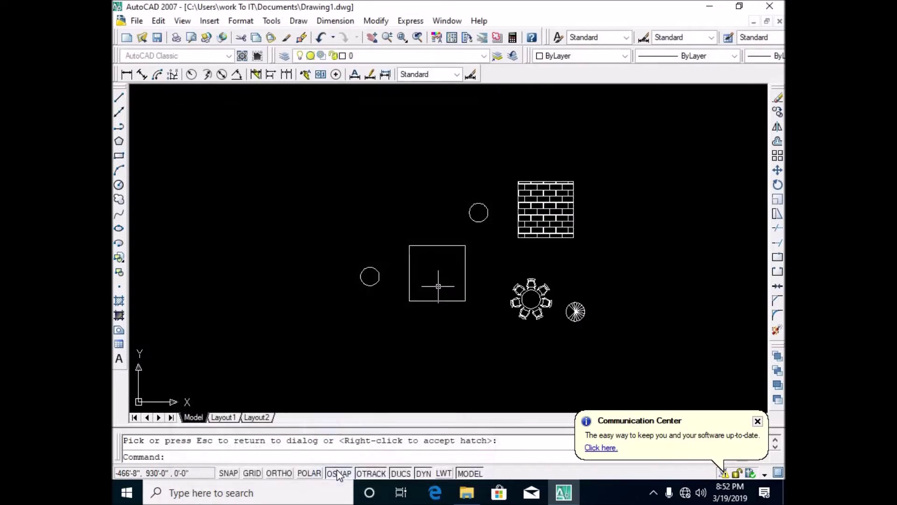
- Start a new hatch in the small upper circle and choose the AR-BRSTD pattern
{"action": "key", "text": "Return"}
{"action": "left_click", "coordinate": [395, 145]}
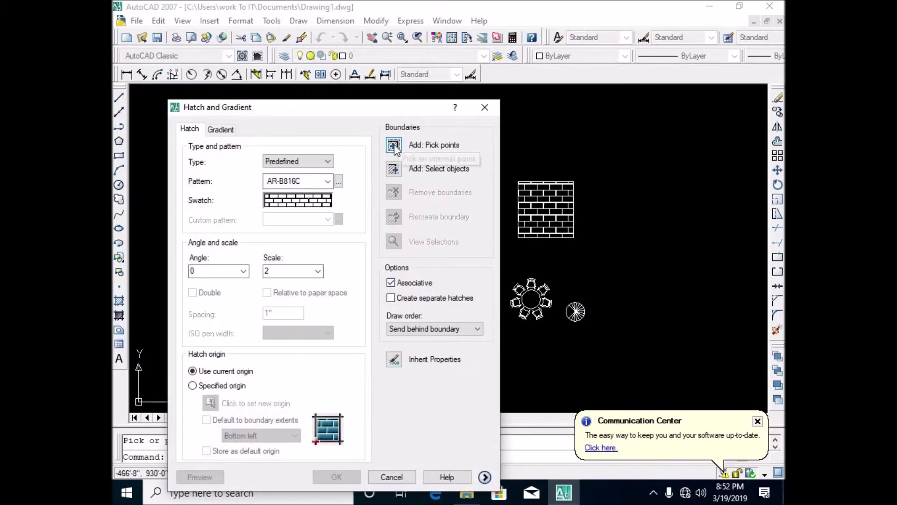
{"action": "left_click", "coordinate": [477, 213]}
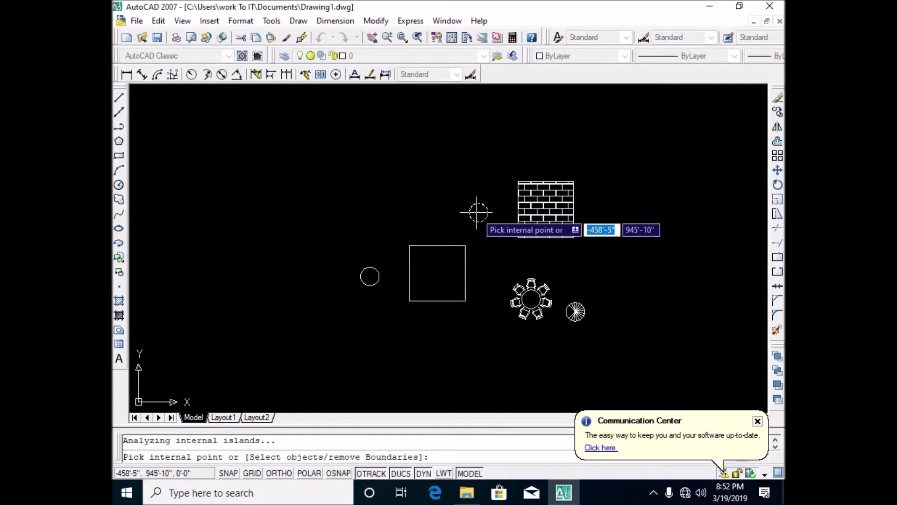
{"action": "key", "text": "Return"}
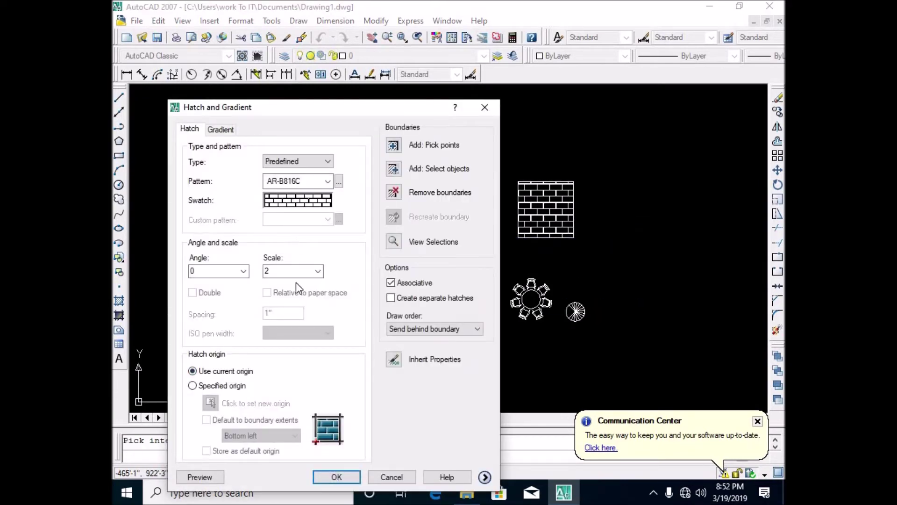
{"action": "left_click", "coordinate": [336, 176]}
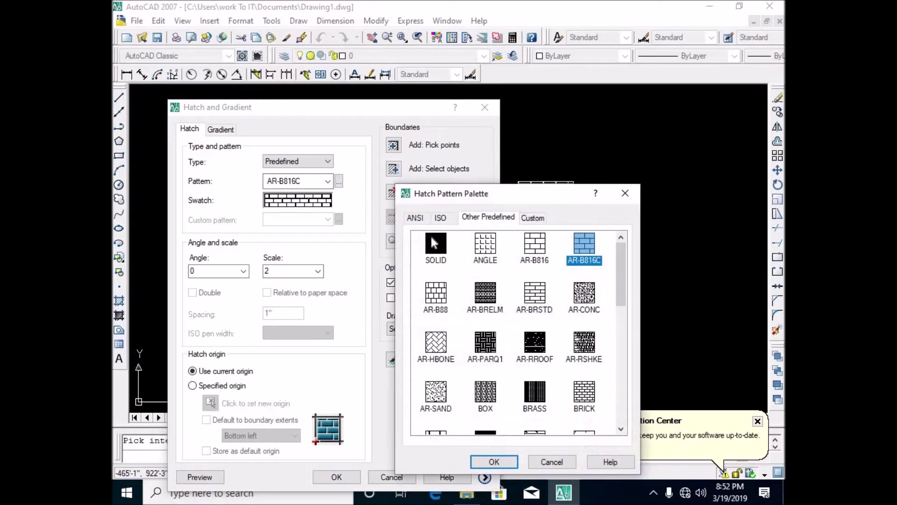
{"action": "left_click", "coordinate": [535, 293]}
{"action": "left_click", "coordinate": [495, 461]}
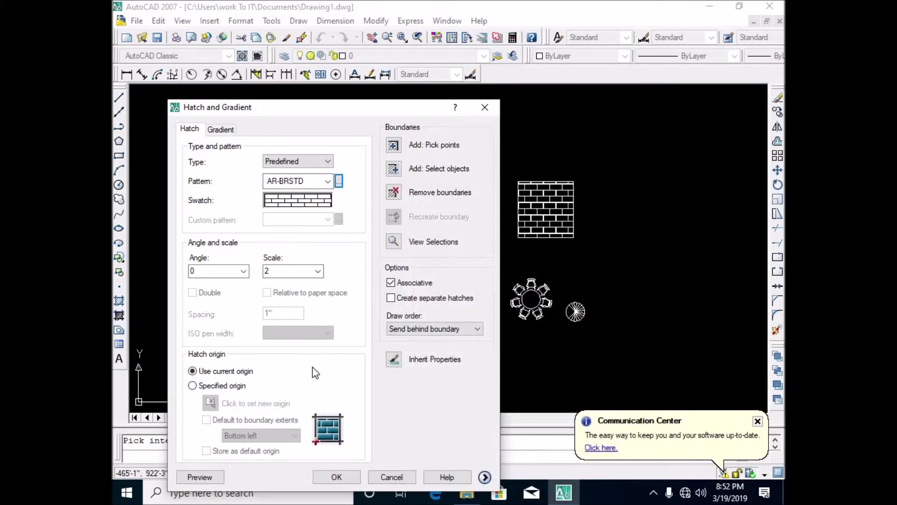
- Re-pick inside the upper circle, preview the AR-BRSTD hatch, and apply it
{"action": "left_click", "coordinate": [406, 143]}
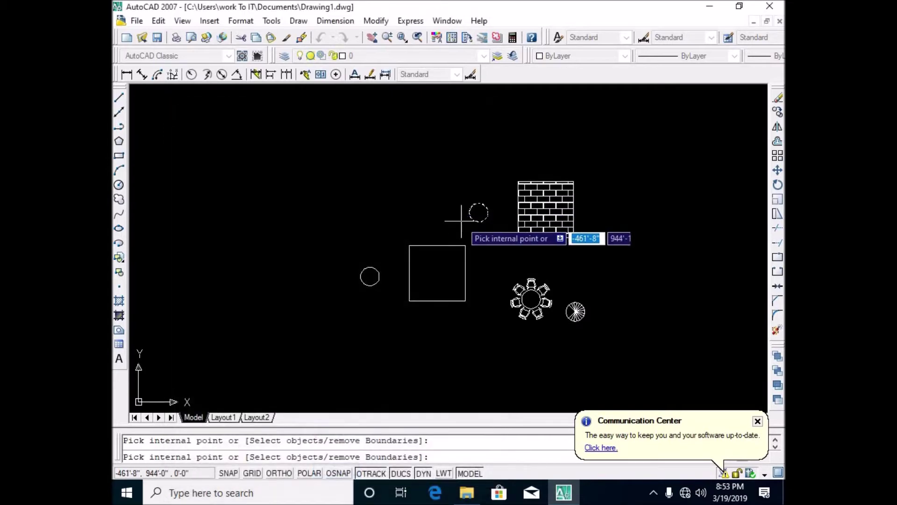
{"action": "left_click", "coordinate": [479, 214]}
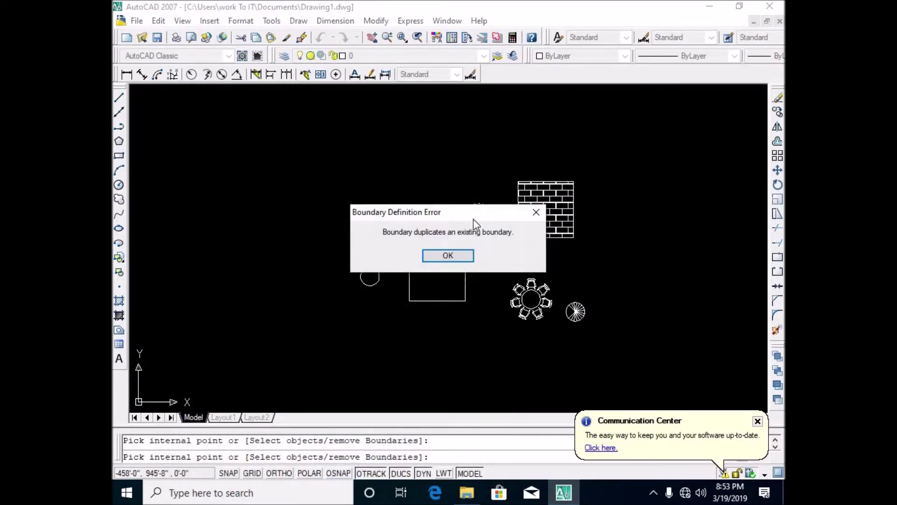
{"action": "left_click", "coordinate": [449, 254]}
{"action": "key", "text": "Return"}
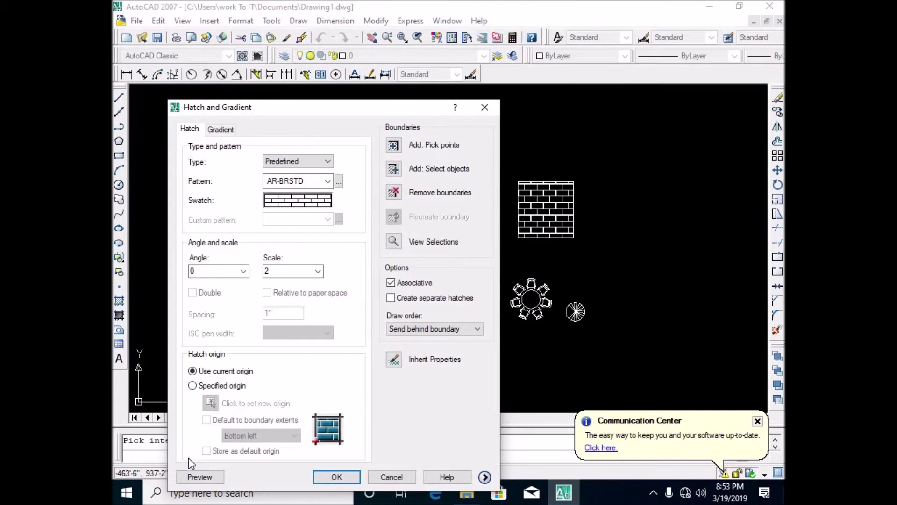
{"action": "left_click", "coordinate": [196, 472]}
{"action": "scroll", "coordinate": [477, 220], "scroll_direction": "up", "scroll_amount": 2}
{"action": "scroll", "coordinate": [541, 174], "scroll_direction": "up", "scroll_amount": 5}
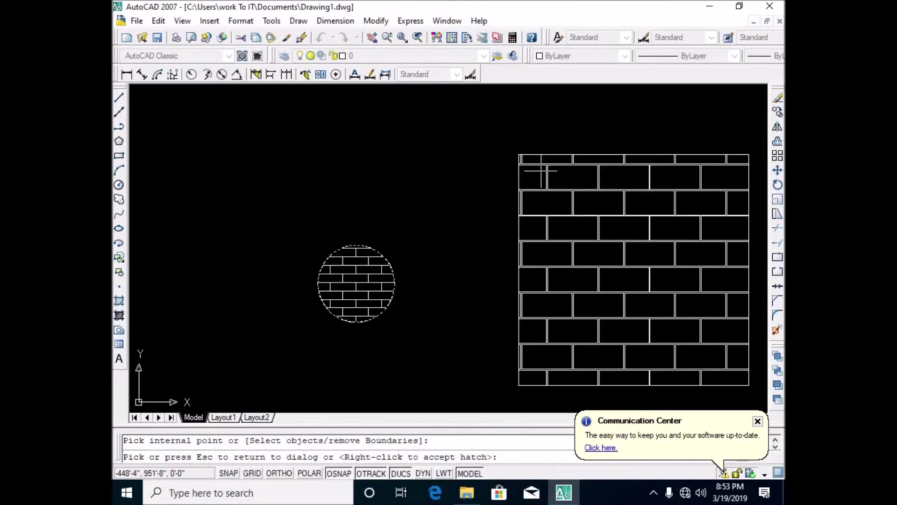
{"action": "scroll", "coordinate": [363, 322], "scroll_direction": "up", "scroll_amount": 4}
{"action": "scroll", "coordinate": [395, 316], "scroll_direction": "down", "scroll_amount": 3}
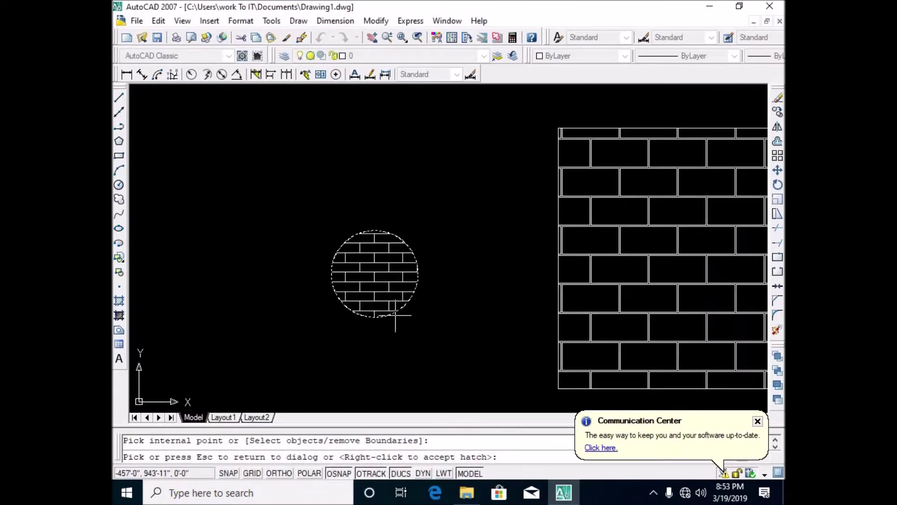
{"action": "scroll", "coordinate": [399, 312], "scroll_direction": "down", "scroll_amount": 2}
{"action": "middle_click_drag", "start_coordinate": [405, 328], "coordinate": [439, 255]}
{"action": "key", "text": "Escape"}
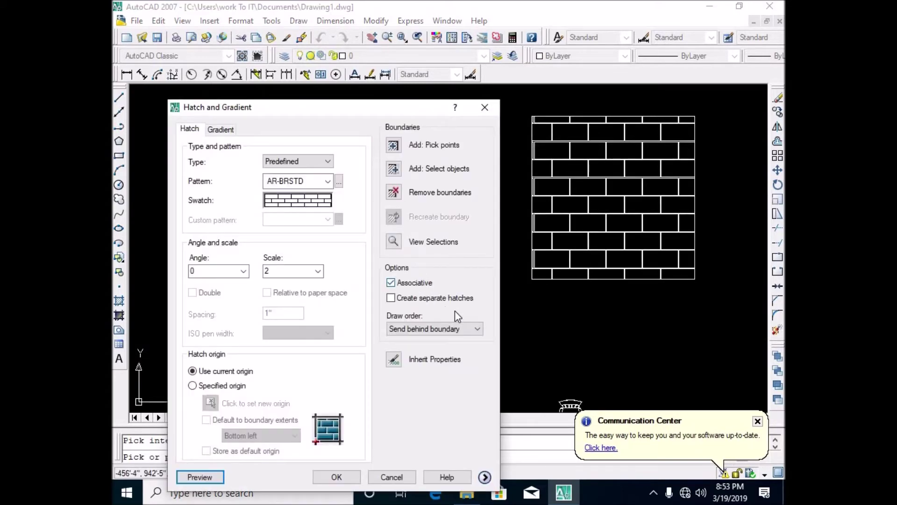
{"action": "left_click", "coordinate": [336, 478]}
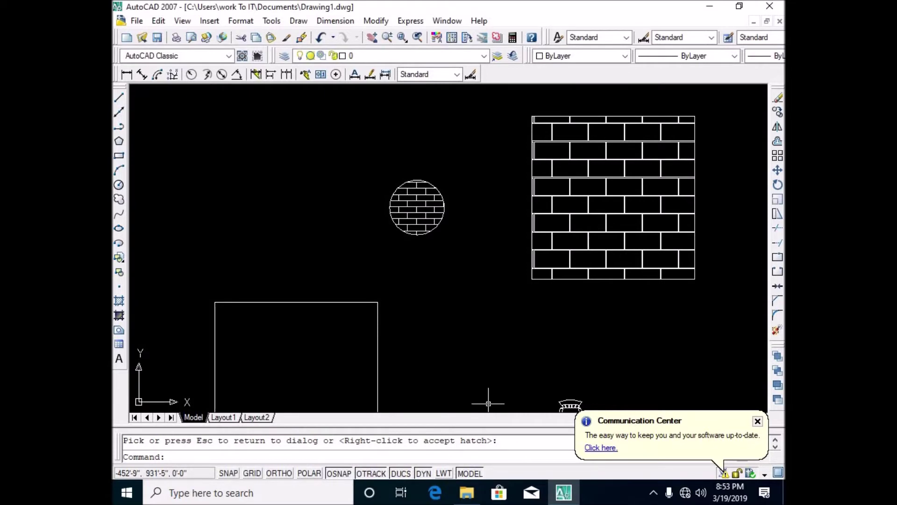
- Offset the brick-hatched square 9 units outward, then cancel OFFSET
{"action": "type", "text": "o"}
{"action": "key", "text": "Return"}
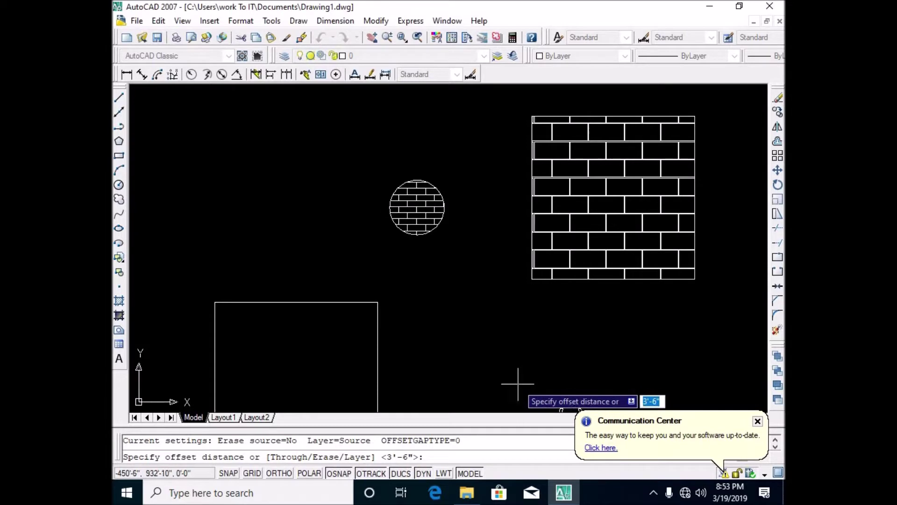
{"action": "type", "text": "9"}
{"action": "key", "text": "Return"}
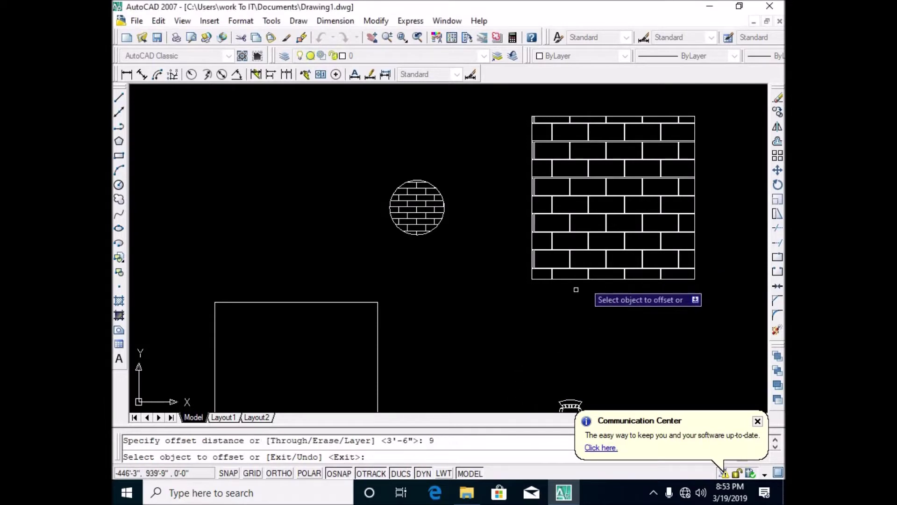
{"action": "left_click", "coordinate": [575, 280]}
{"action": "left_click", "coordinate": [555, 325]}
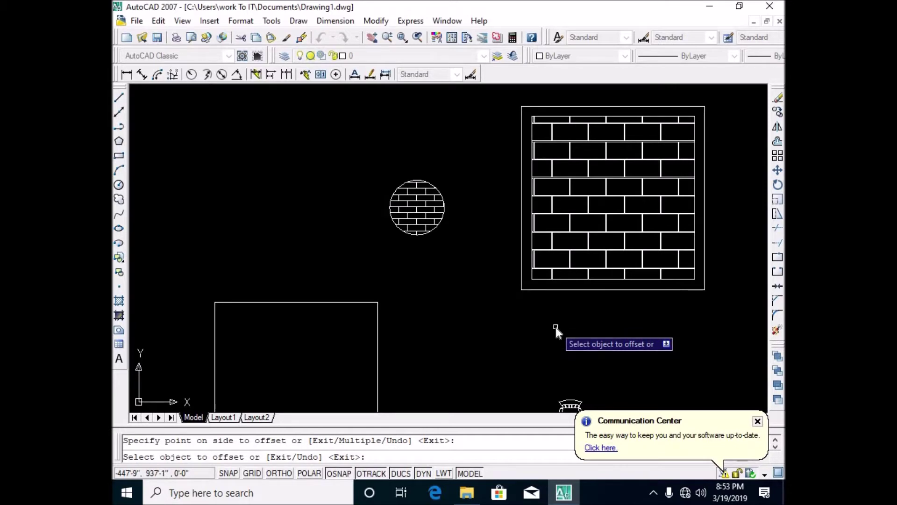
{"action": "left_click", "coordinate": [556, 324]}
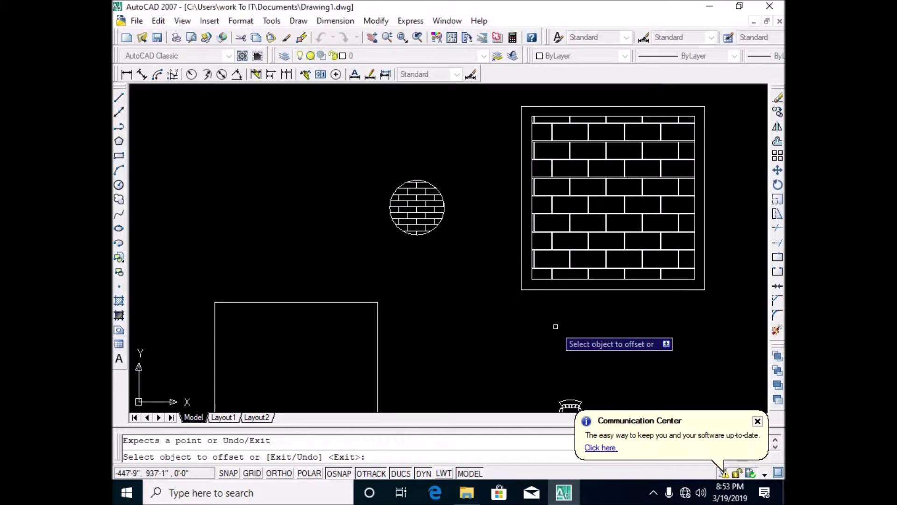
{"action": "right_click", "coordinate": [528, 273]}
{"action": "left_click", "coordinate": [555, 295]}
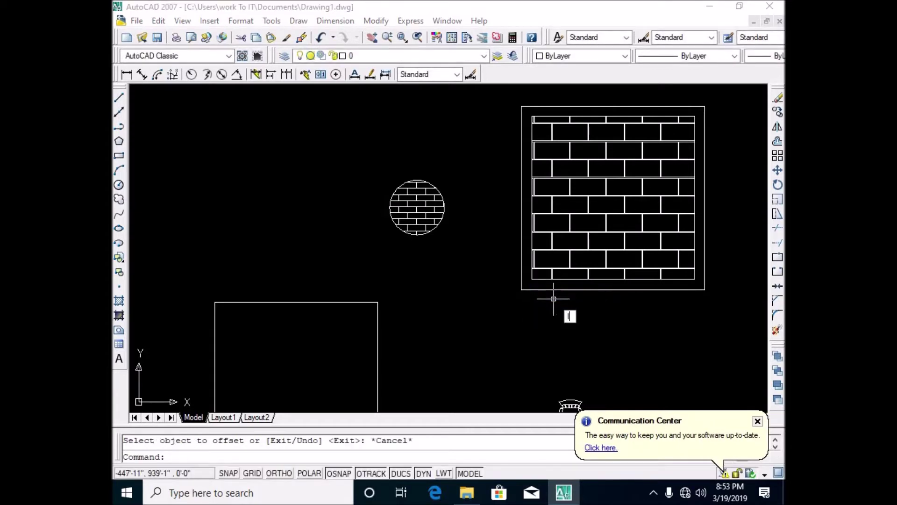
- Start the LINE command with the L alias
{"action": "type", "text": "l"}
{"action": "key", "text": "Return"}
{"action": "scroll", "coordinate": [530, 111], "scroll_direction": "up", "scroll_amount": 3}
- Start and abandon two line attempts near the brick square's top-right corner
{"action": "left_click", "coordinate": [534, 119]}
{"action": "key", "text": "Return"}
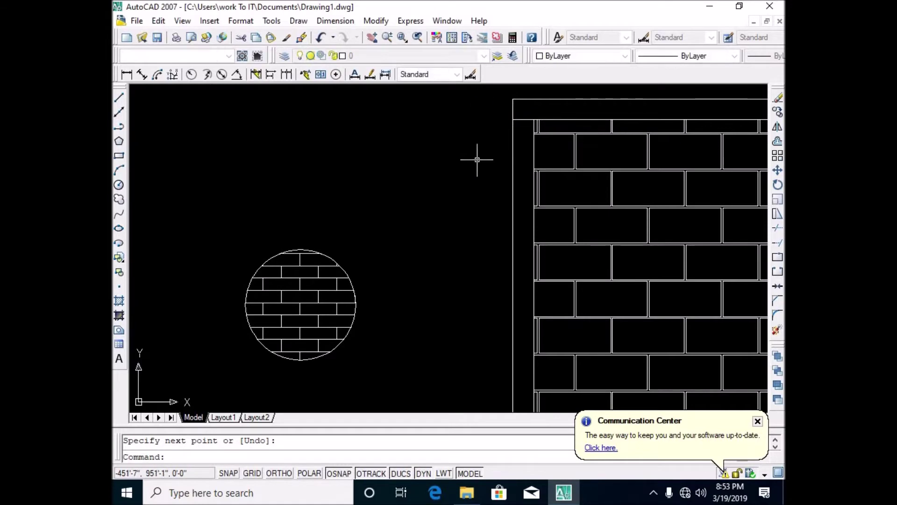
{"action": "scroll", "coordinate": [475, 160], "scroll_direction": "down", "scroll_amount": 6}
{"action": "scroll", "coordinate": [611, 160], "scroll_direction": "up", "scroll_amount": 3}
{"action": "scroll", "coordinate": [548, 141], "scroll_direction": "up", "scroll_amount": 3}
{"action": "left_click", "coordinate": [486, 142]}
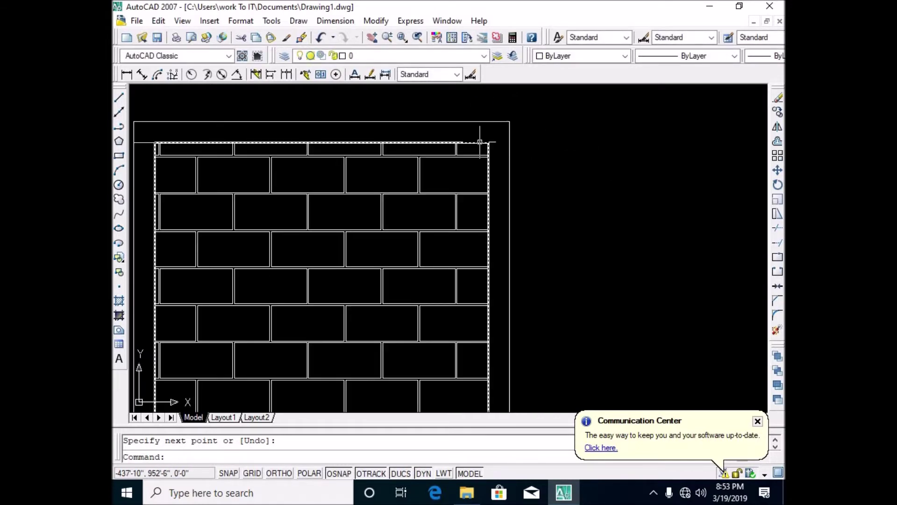
{"action": "key", "text": "Return"}
{"action": "left_click", "coordinate": [487, 141]}
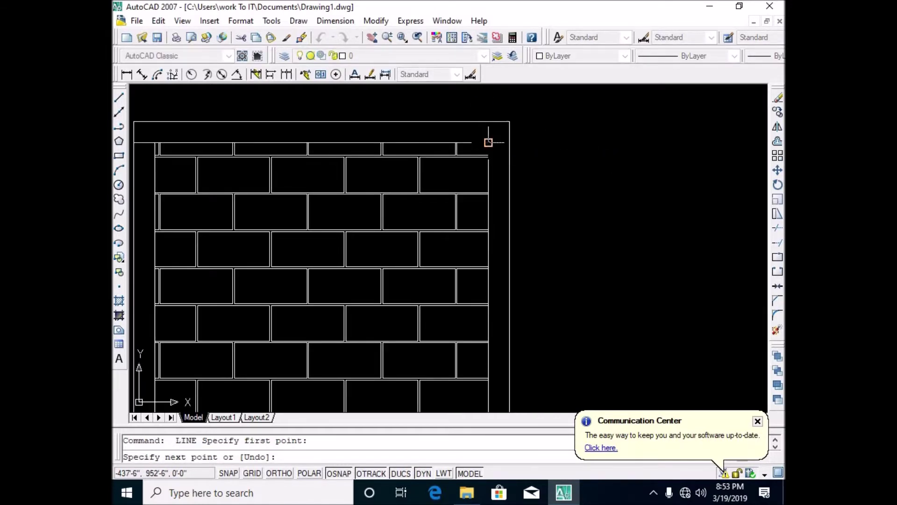
{"action": "key", "text": "Return"}
{"action": "scroll", "coordinate": [524, 143], "scroll_direction": "down", "scroll_amount": 8}
{"action": "scroll", "coordinate": [493, 198], "scroll_direction": "up", "scroll_amount": 4}
{"action": "scroll", "coordinate": [493, 198], "scroll_direction": "up", "scroll_amount": 6}
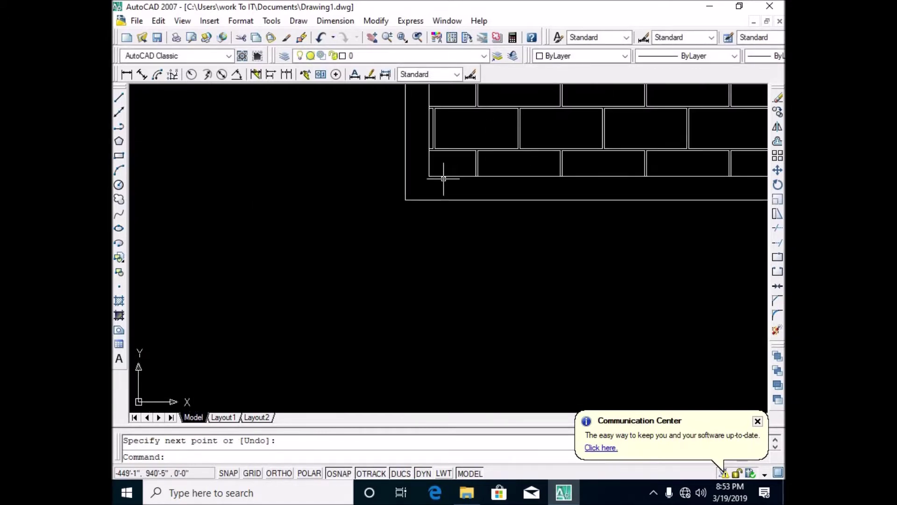
- Draw the left post line from the brick area's bottom-left corner down to the outer frame
{"action": "key", "text": "Return"}
{"action": "left_click", "coordinate": [429, 176]}
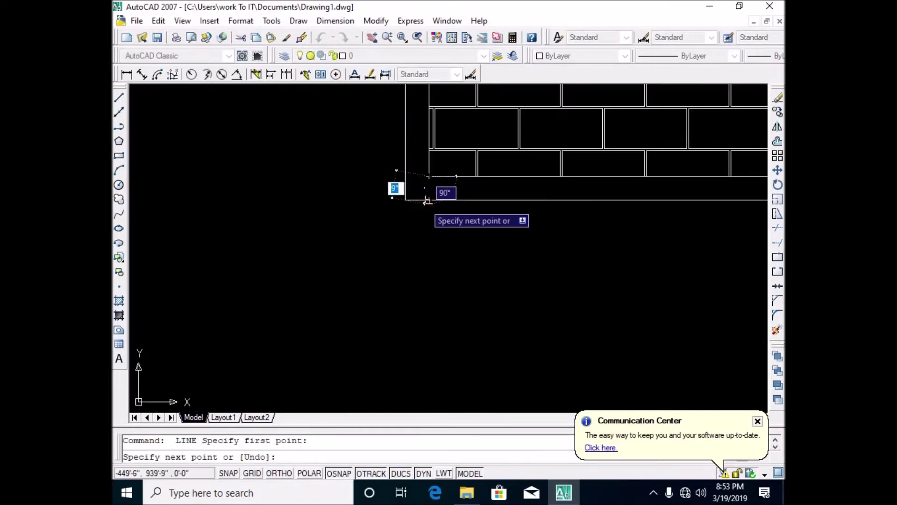
{"action": "left_click", "coordinate": [429, 200]}
{"action": "key", "text": "Return"}
{"action": "scroll", "coordinate": [420, 210], "scroll_direction": "down", "scroll_amount": 5}
{"action": "scroll", "coordinate": [517, 214], "scroll_direction": "up", "scroll_amount": 5}
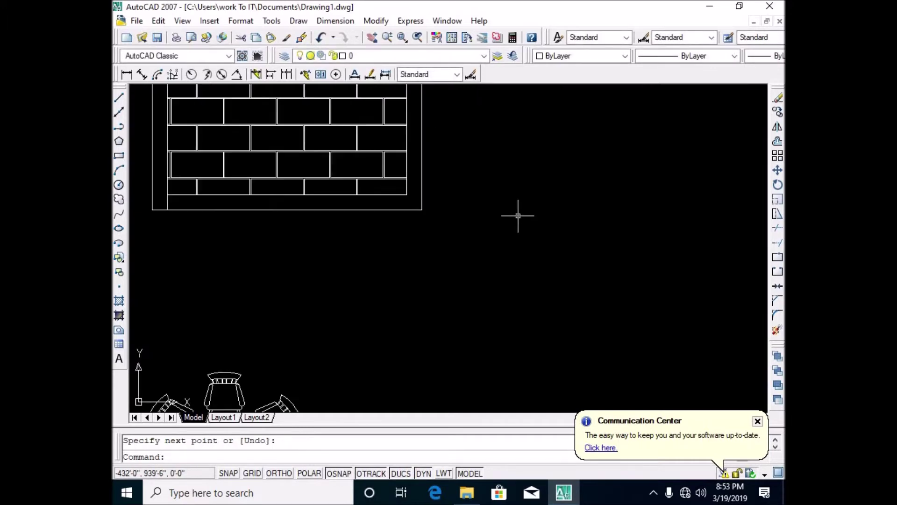
{"action": "scroll", "coordinate": [426, 198], "scroll_direction": "up", "scroll_amount": 2}
- Draw the right post line from the brick area's bottom-right corner down to the outer frame
{"action": "key", "text": "Return"}
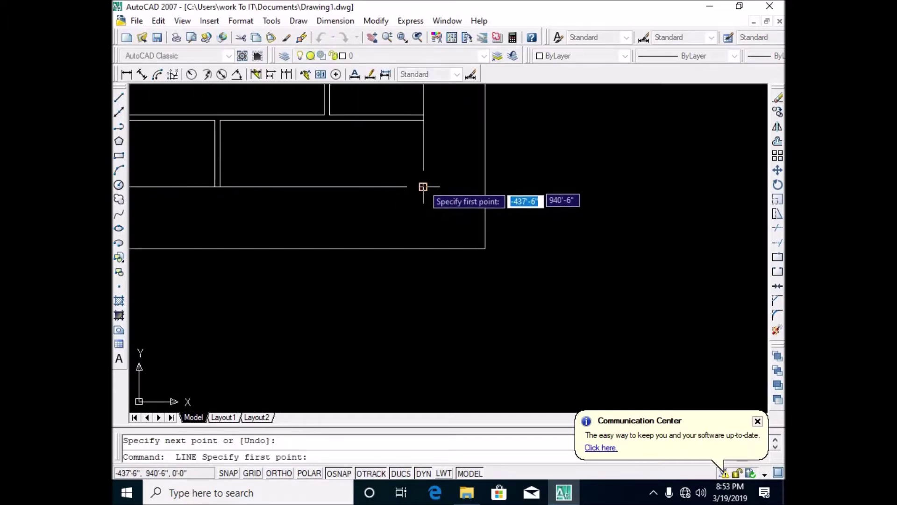
{"action": "left_click", "coordinate": [423, 187]}
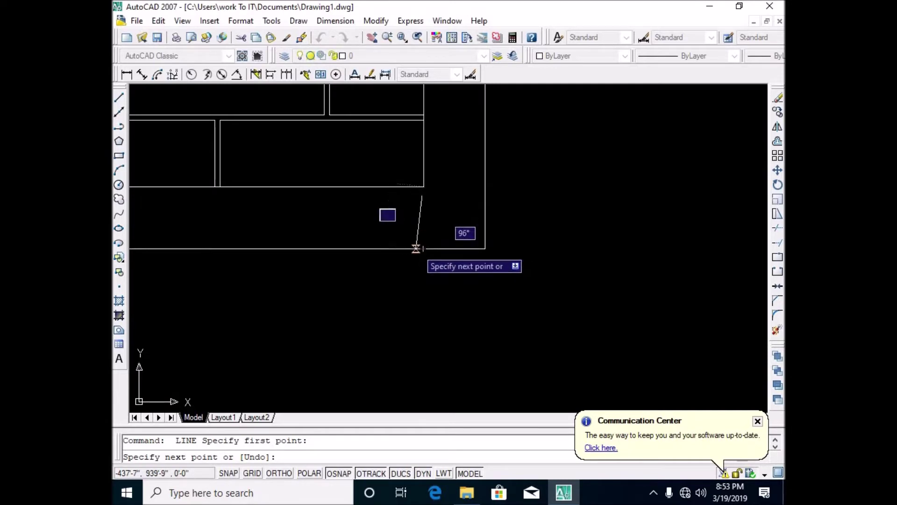
{"action": "left_click", "coordinate": [423, 249]}
{"action": "key", "text": "Return"}
- Trim away the outer frame's bottom edge between the two side posts
{"action": "scroll", "coordinate": [545, 325], "scroll_direction": "down", "scroll_amount": 2}
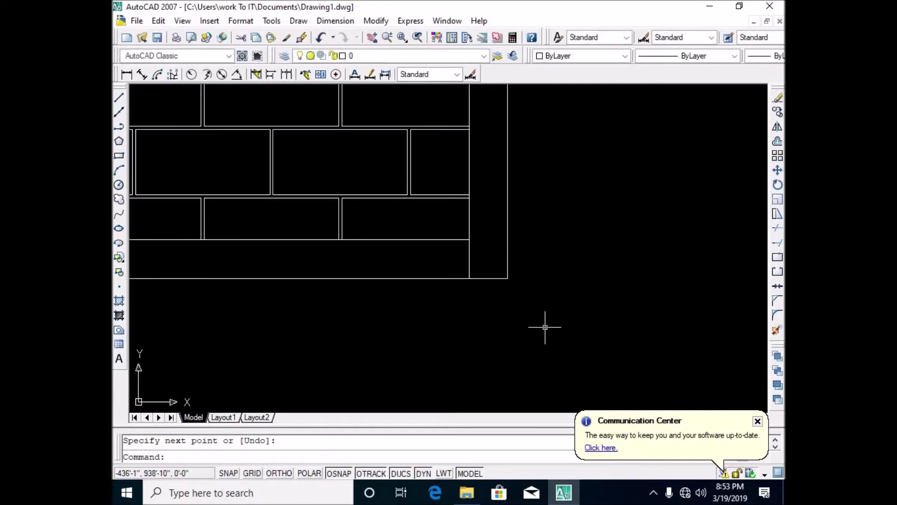
{"action": "type", "text": "tr"}
{"action": "key", "text": "Return"}
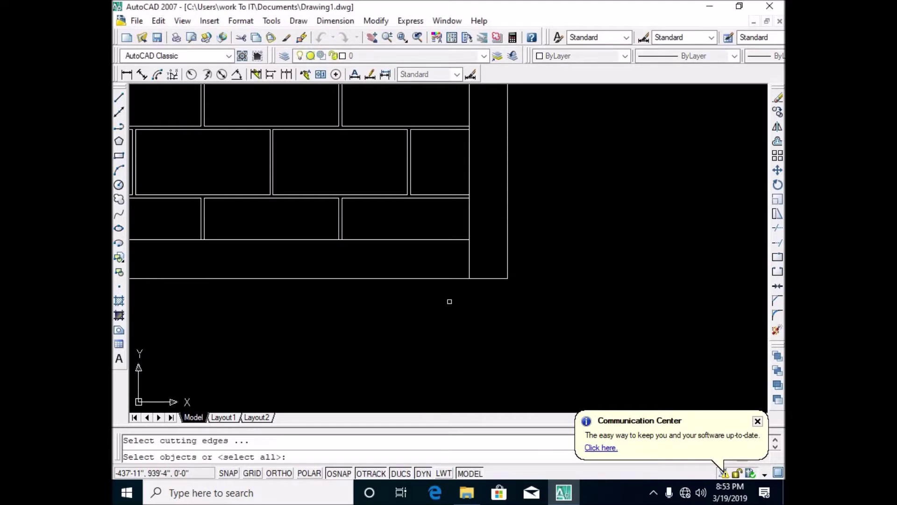
{"action": "key", "text": "Return"}
{"action": "scroll", "coordinate": [414, 306], "scroll_direction": "down", "scroll_amount": 3}
{"action": "left_click", "coordinate": [419, 293]}
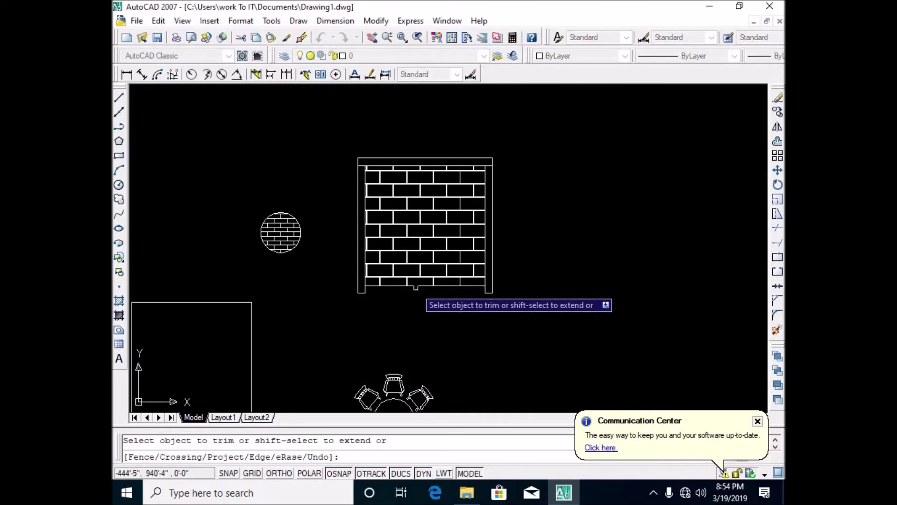
{"action": "right_click", "coordinate": [417, 292]}
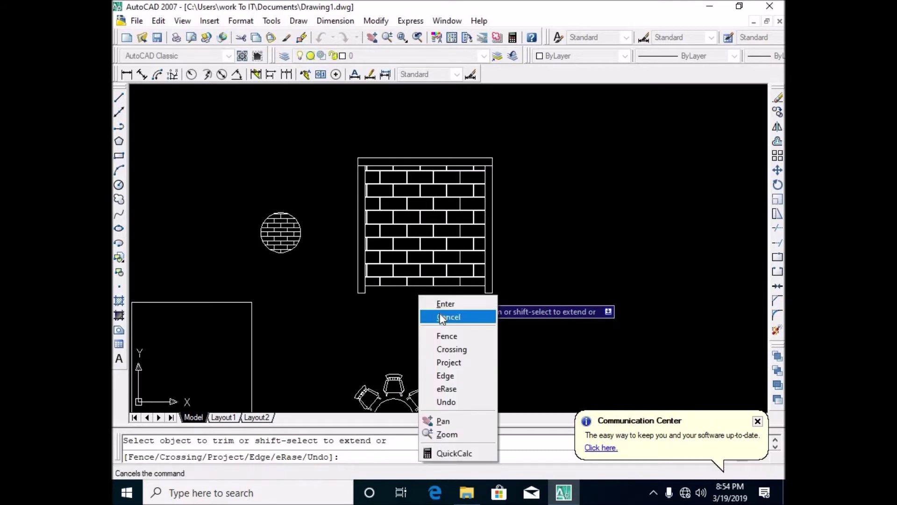
{"action": "left_click", "coordinate": [439, 313]}
- Create a boundary polyline by picking a point inside the brick wall
{"action": "type", "text": "bo"}
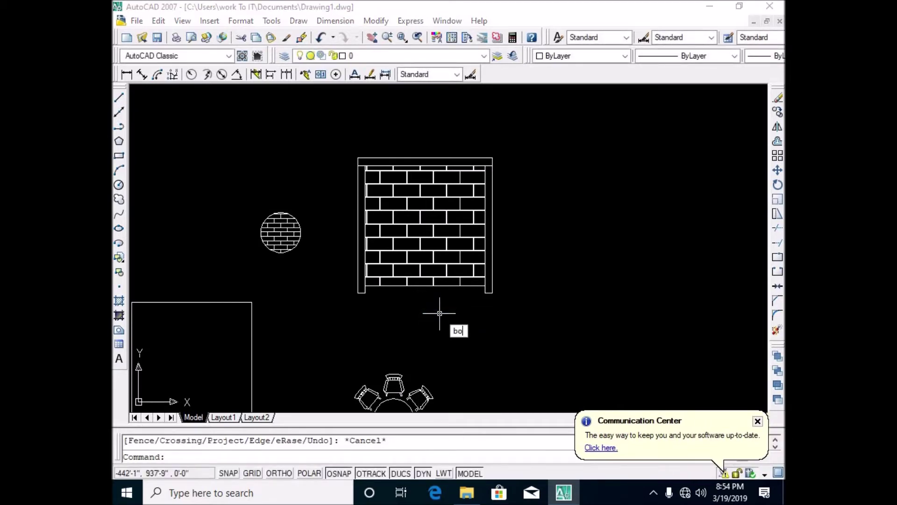
{"action": "key", "text": "Return"}
{"action": "key", "text": "alt+p"}
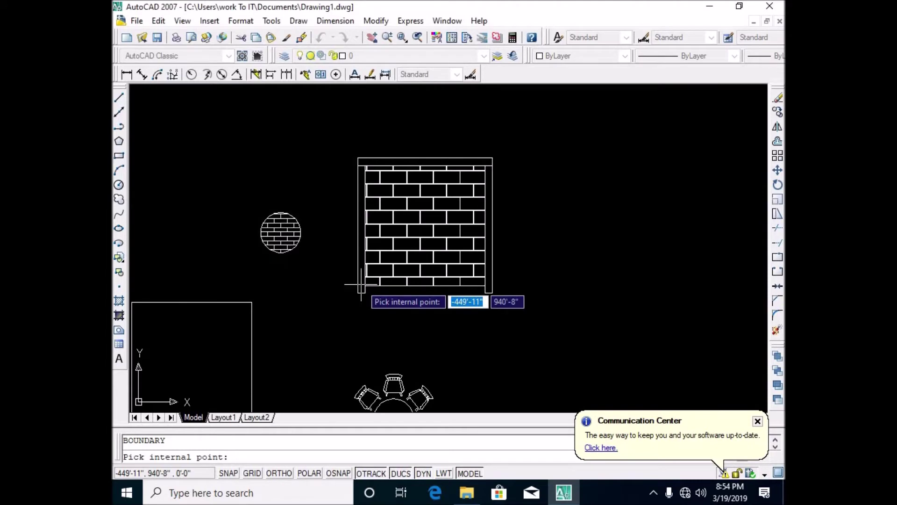
{"action": "left_click", "coordinate": [363, 258]}
{"action": "key", "text": "Return"}
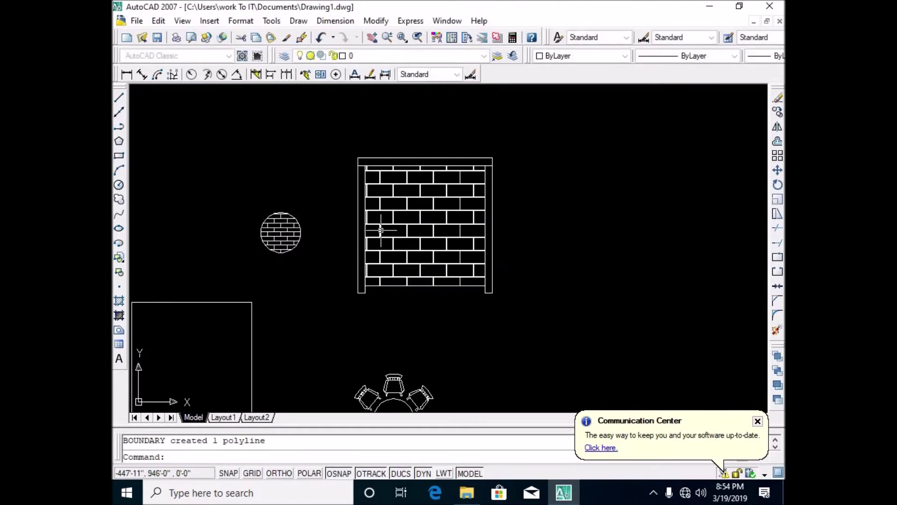
- Create a second boundary polyline around the wall's top strip
{"action": "key", "text": "Return"}
{"action": "key", "text": "alt+p"}
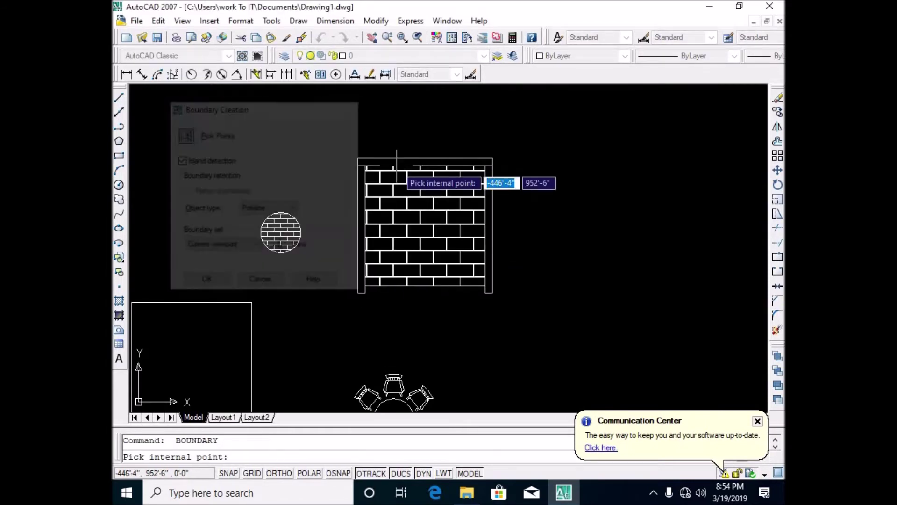
{"action": "left_click", "coordinate": [409, 162]}
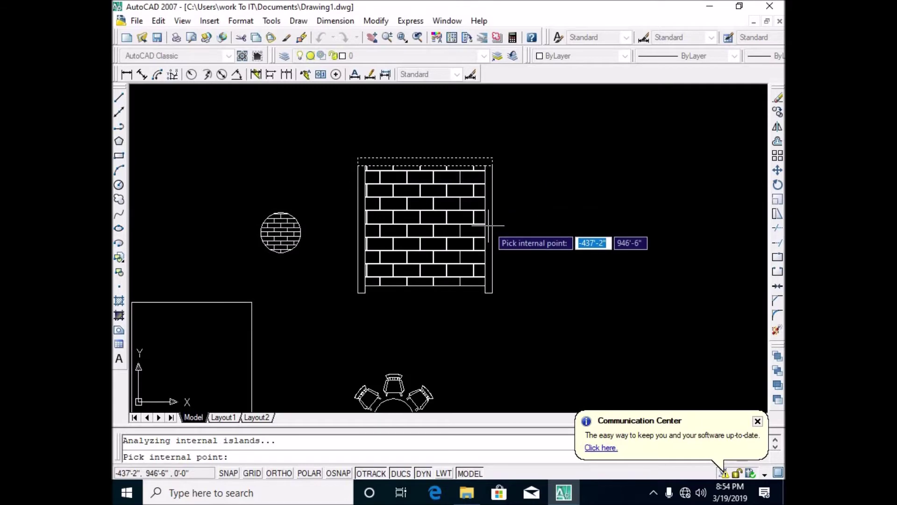
{"action": "key", "text": "Return"}
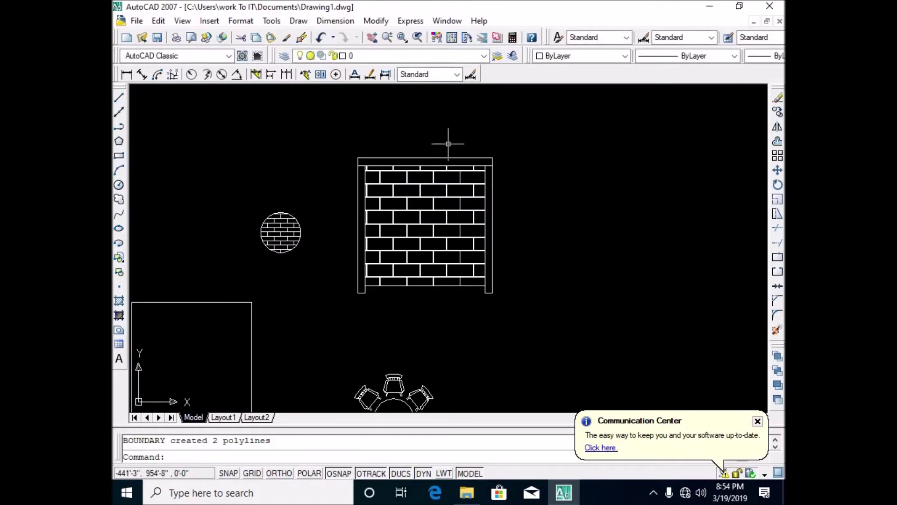
{"action": "type", "text": "h"}
{"action": "key", "text": "Return"}
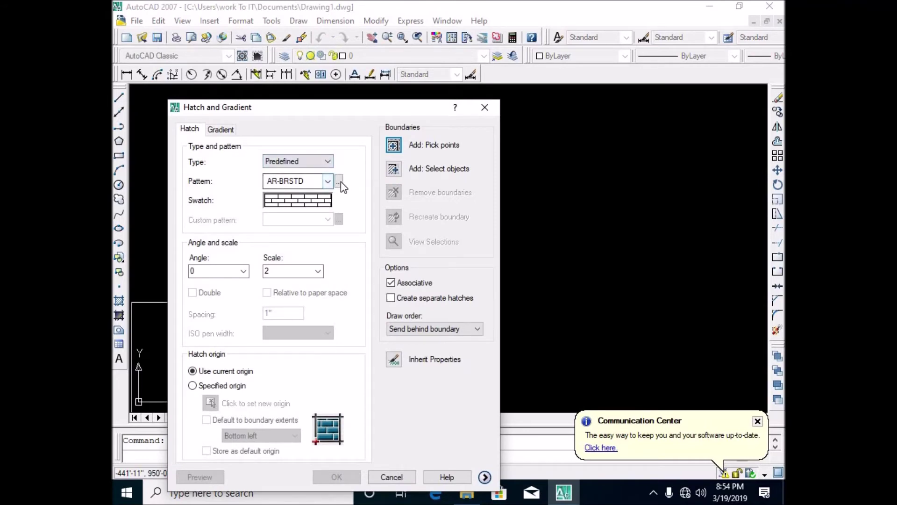
- Choose the AR-SAND hatch pattern from the pattern palette
{"action": "left_click", "coordinate": [339, 181]}
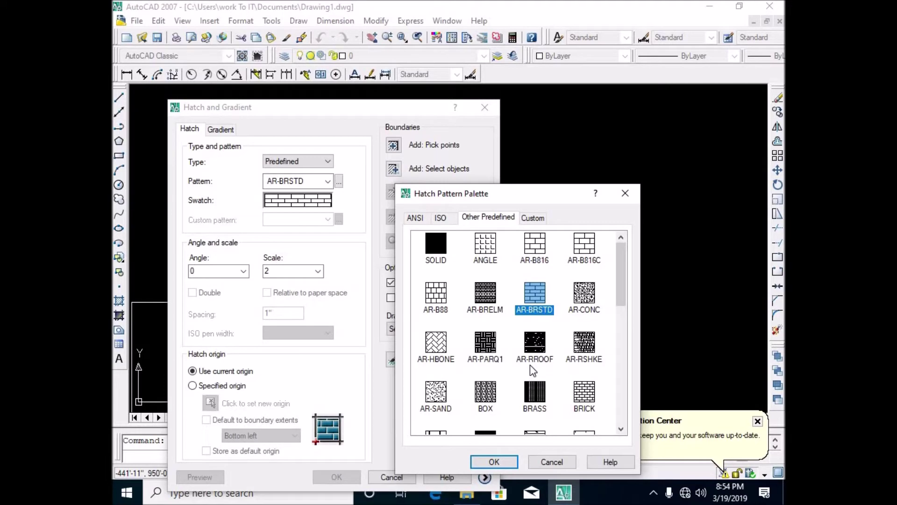
{"action": "scroll", "coordinate": [458, 390], "scroll_direction": "down", "scroll_amount": 3}
{"action": "scroll", "coordinate": [459, 388], "scroll_direction": "down", "scroll_amount": 5}
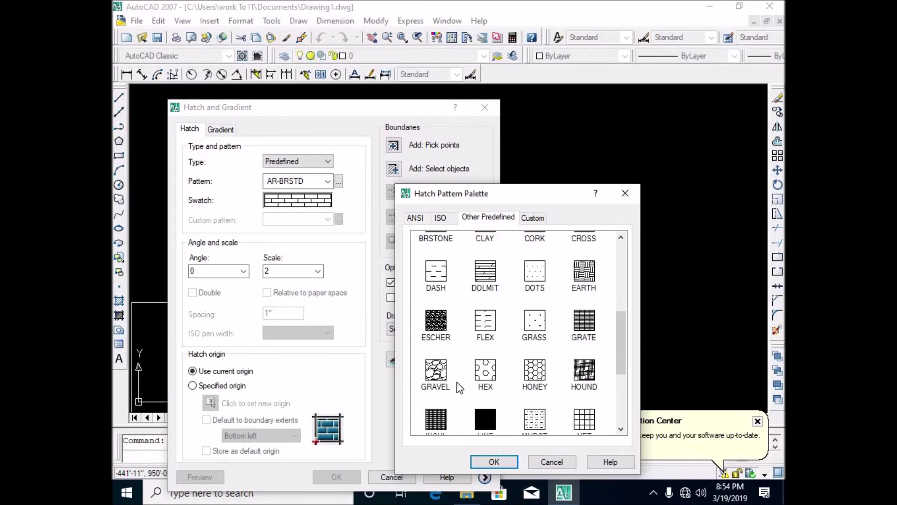
{"action": "scroll", "coordinate": [459, 388], "scroll_direction": "down", "scroll_amount": 5}
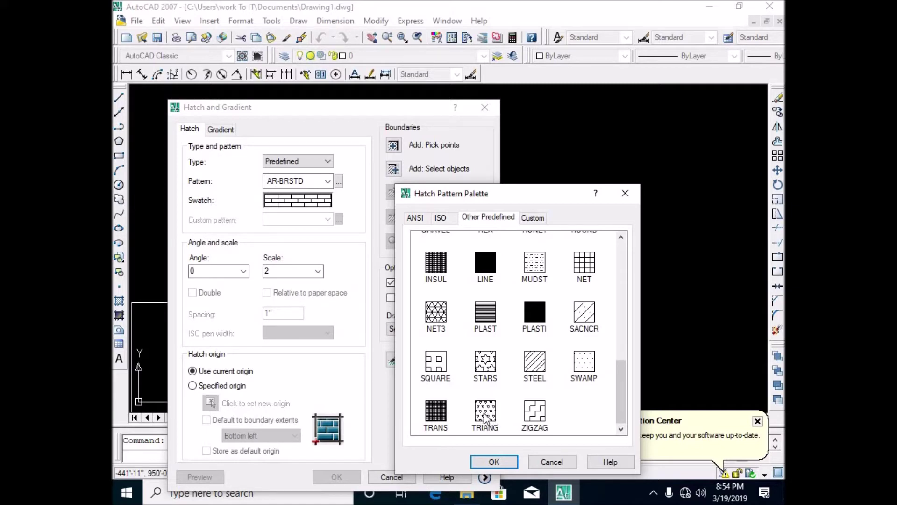
{"action": "scroll", "coordinate": [486, 414], "scroll_direction": "up", "scroll_amount": 3}
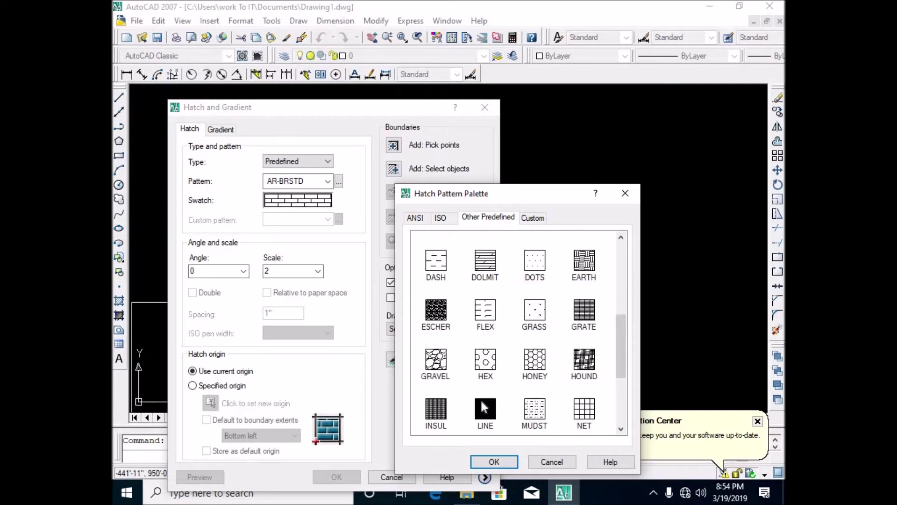
{"action": "scroll", "coordinate": [438, 370], "scroll_direction": "up", "scroll_amount": 3}
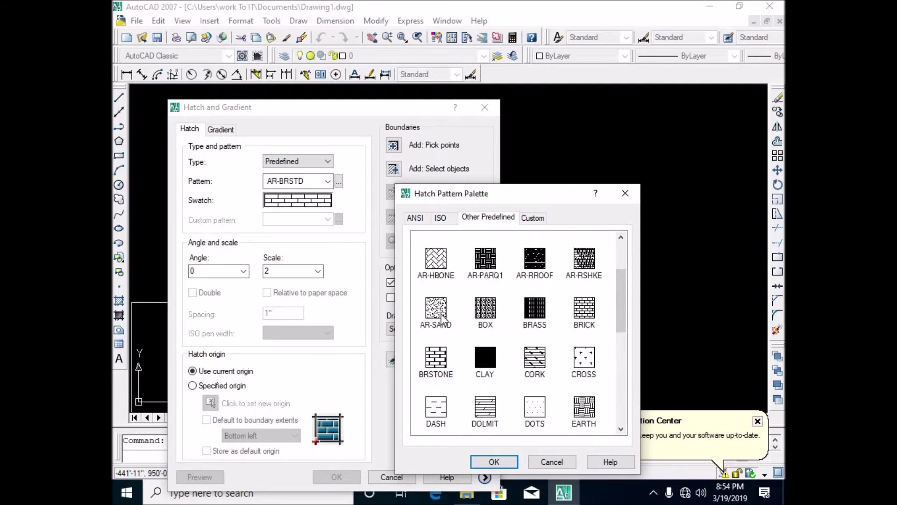
{"action": "left_click", "coordinate": [442, 320]}
{"action": "left_click", "coordinate": [489, 462]}
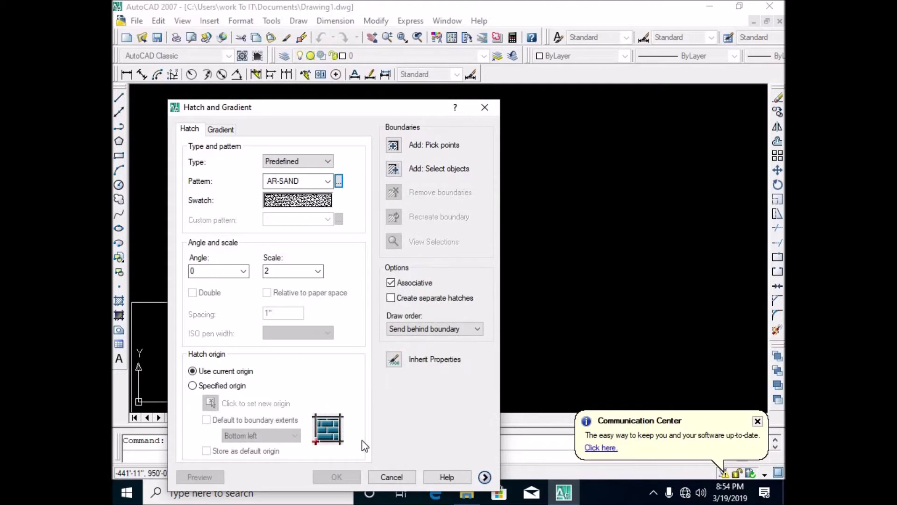
- Pick the wall's top strip as the fill area and preview the sand hatch
{"action": "left_click", "coordinate": [394, 144]}
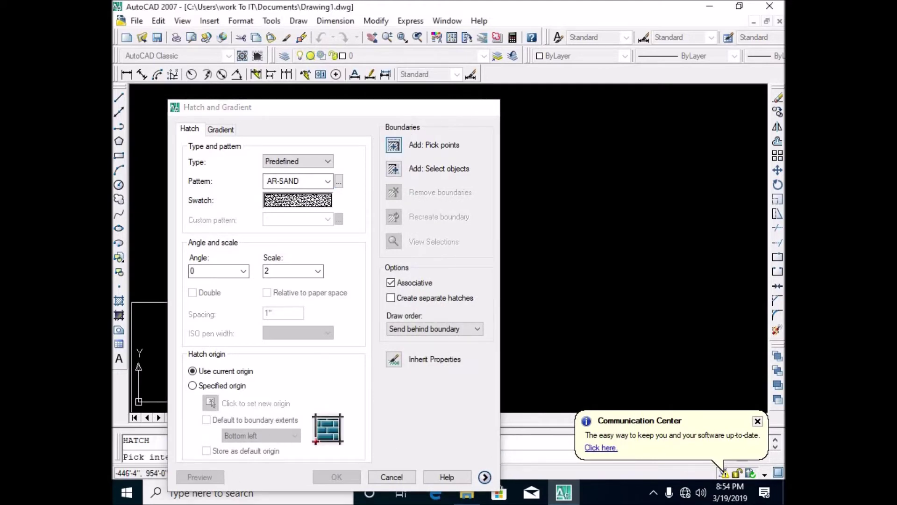
{"action": "left_click", "coordinate": [407, 162]}
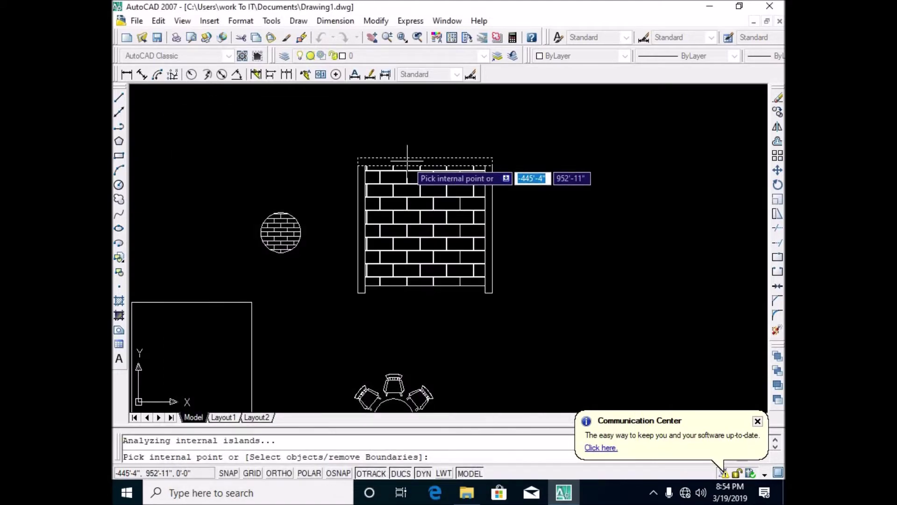
{"action": "key", "text": "Return"}
{"action": "left_click", "coordinate": [178, 479]}
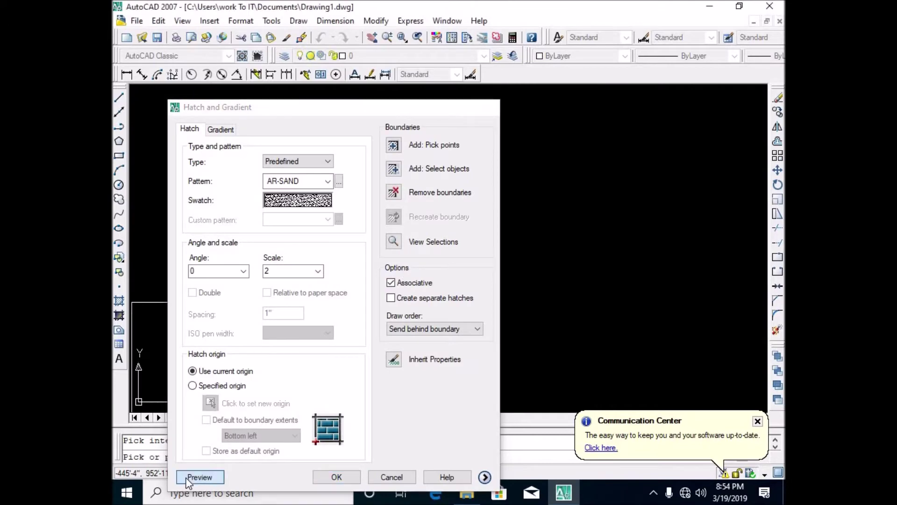
{"action": "scroll", "coordinate": [402, 183], "scroll_direction": "up", "scroll_amount": 3}
{"action": "scroll", "coordinate": [406, 180], "scroll_direction": "up", "scroll_amount": 3}
{"action": "scroll", "coordinate": [406, 185], "scroll_direction": "down", "scroll_amount": 4}
{"action": "scroll", "coordinate": [406, 184], "scroll_direction": "down", "scroll_amount": 2}
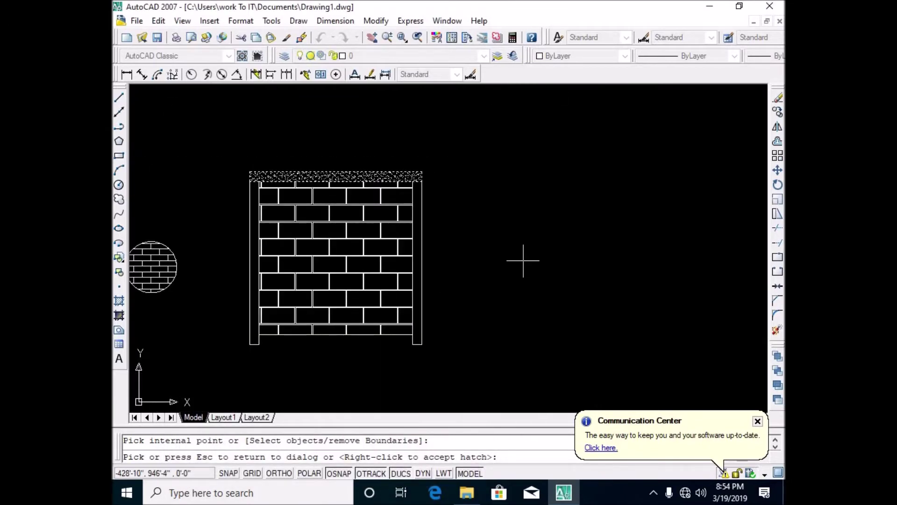
{"action": "key", "text": "Escape"}
- Set the sand hatch scale to 5, preview it, and apply it to the top strip
{"action": "double_click", "coordinate": [269, 271]}
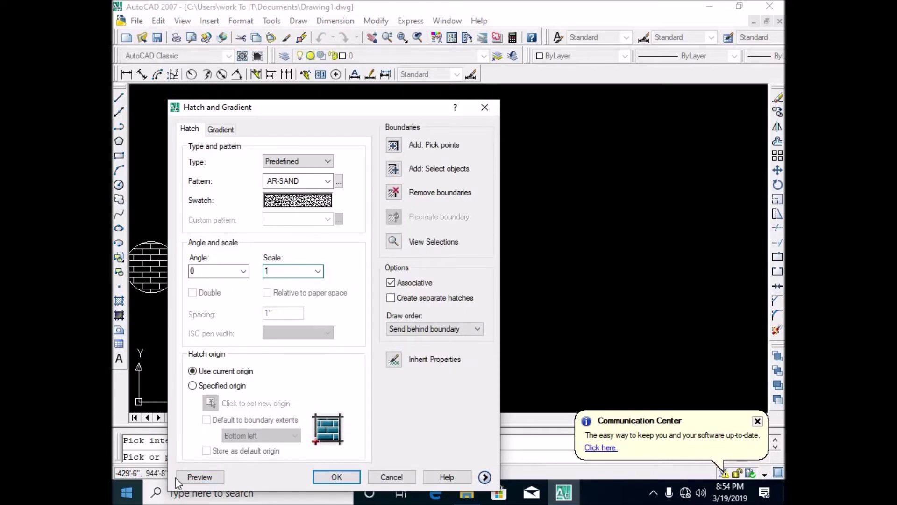
{"action": "left_click", "coordinate": [201, 476]}
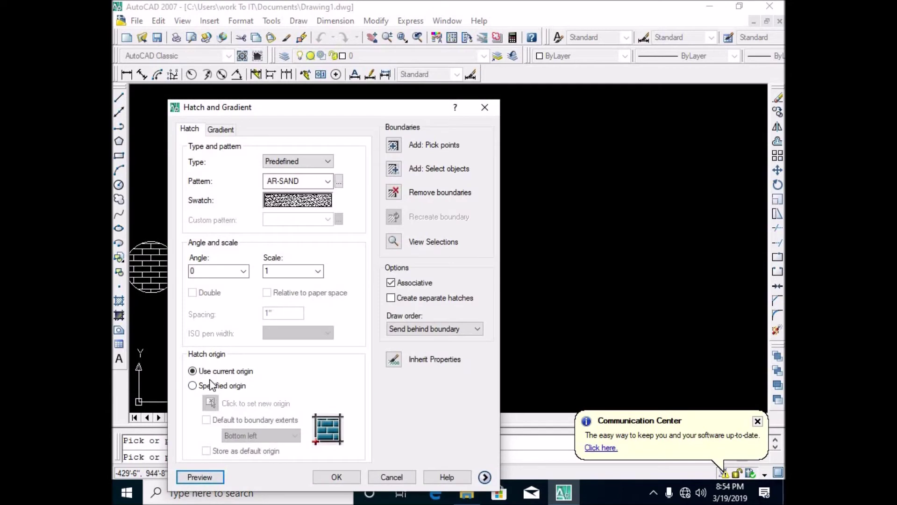
{"action": "double_click", "coordinate": [284, 270]}
{"action": "type", "text": "5"}
{"action": "left_click", "coordinate": [179, 477]}
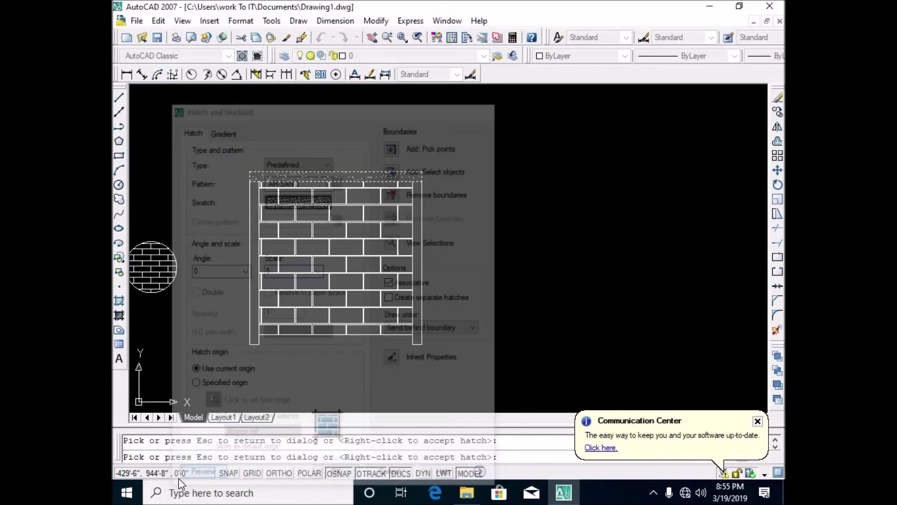
{"action": "scroll", "coordinate": [392, 195], "scroll_direction": "up", "scroll_amount": 1}
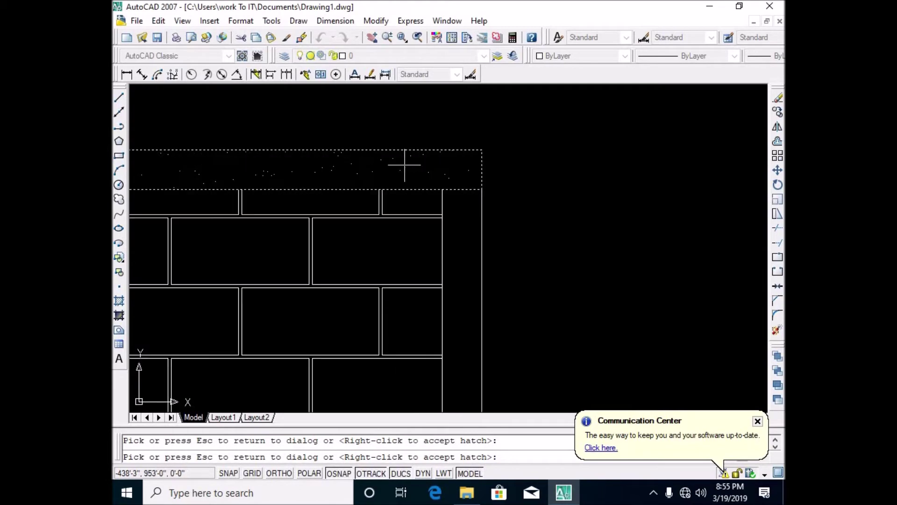
{"action": "scroll", "coordinate": [405, 168], "scroll_direction": "down", "scroll_amount": 1}
{"action": "scroll", "coordinate": [404, 181], "scroll_direction": "down", "scroll_amount": 1}
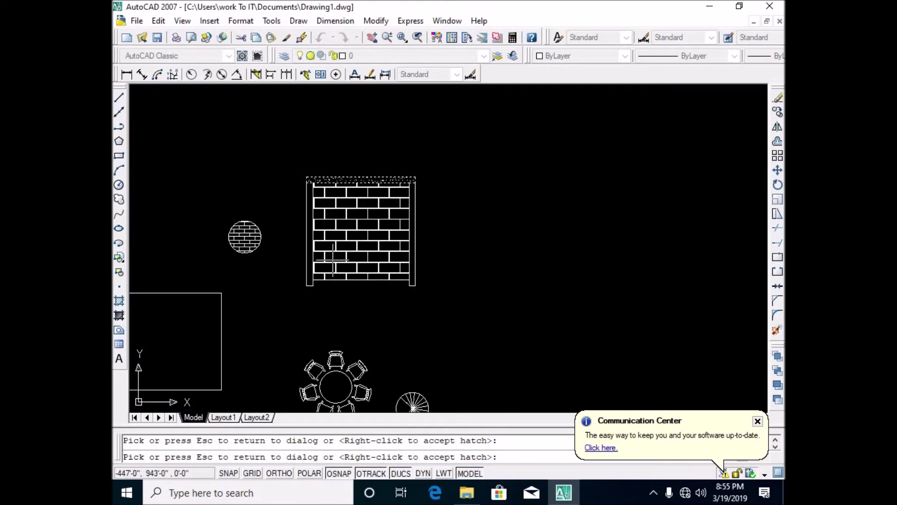
{"action": "key", "text": "Escape"}
{"action": "left_click", "coordinate": [332, 480]}
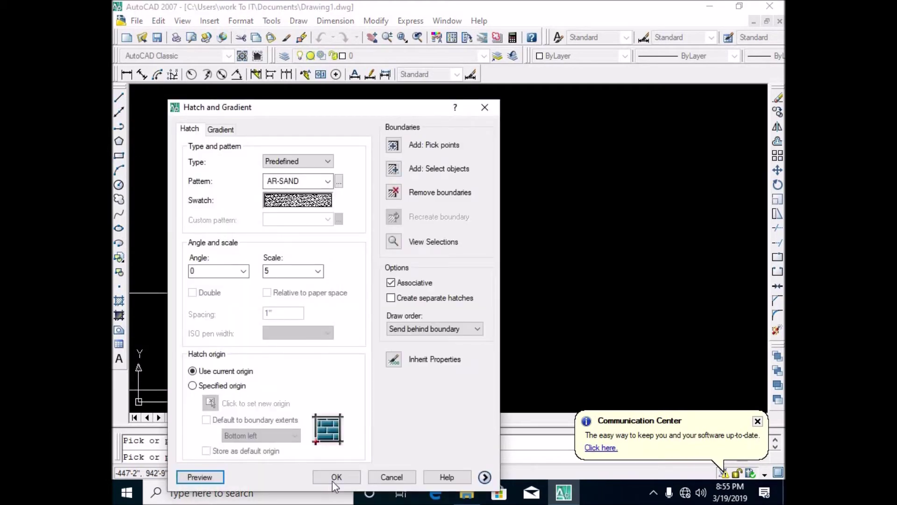
{"action": "key", "text": "Return"}
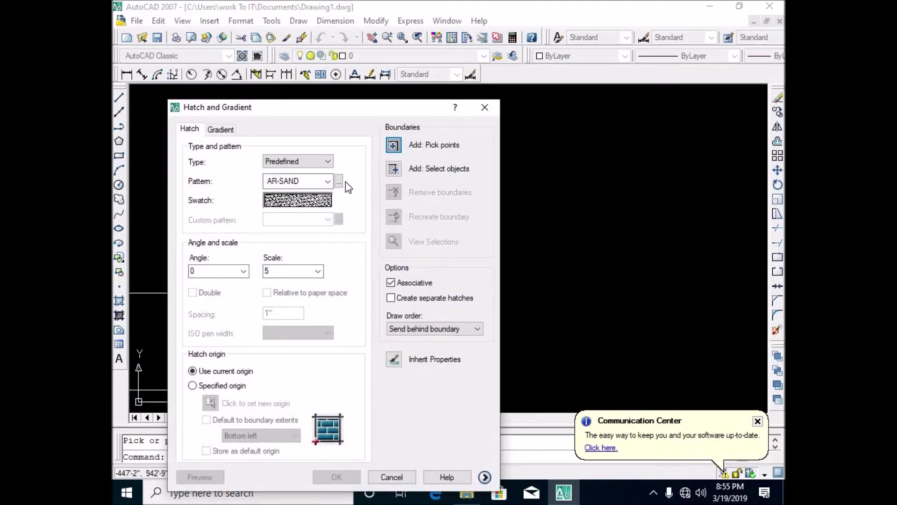
- Choose the SACNCR concrete pattern from the hatch pattern palette
{"action": "left_click", "coordinate": [339, 182]}
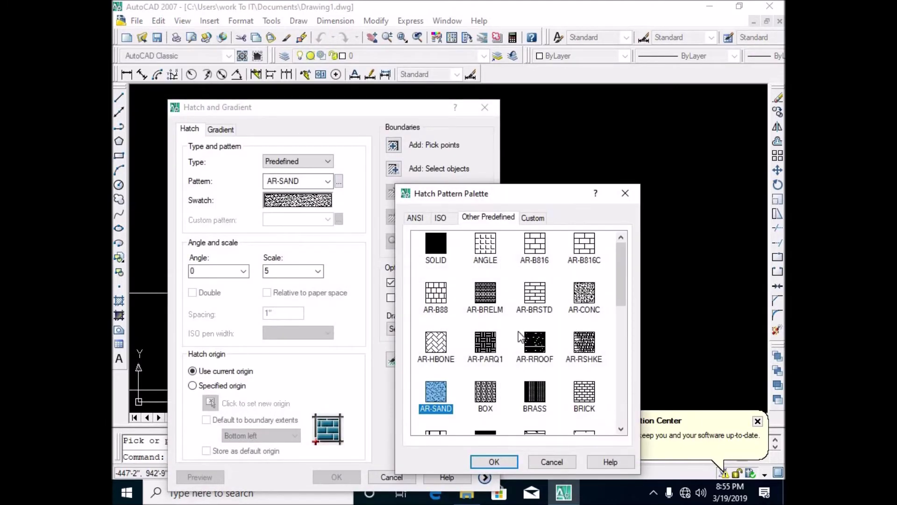
{"action": "scroll", "coordinate": [511, 315], "scroll_direction": "down", "scroll_amount": 1}
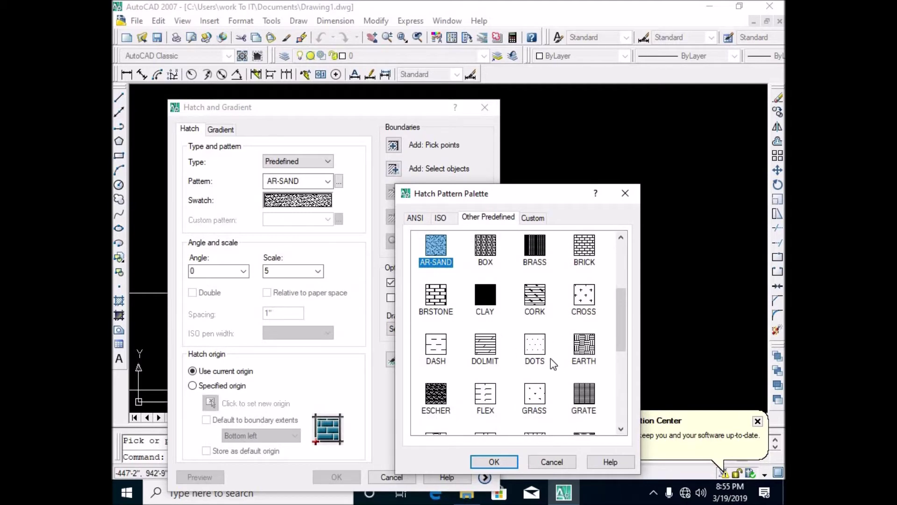
{"action": "scroll", "coordinate": [553, 363], "scroll_direction": "down", "scroll_amount": 1}
{"action": "left_click", "coordinate": [426, 397]}
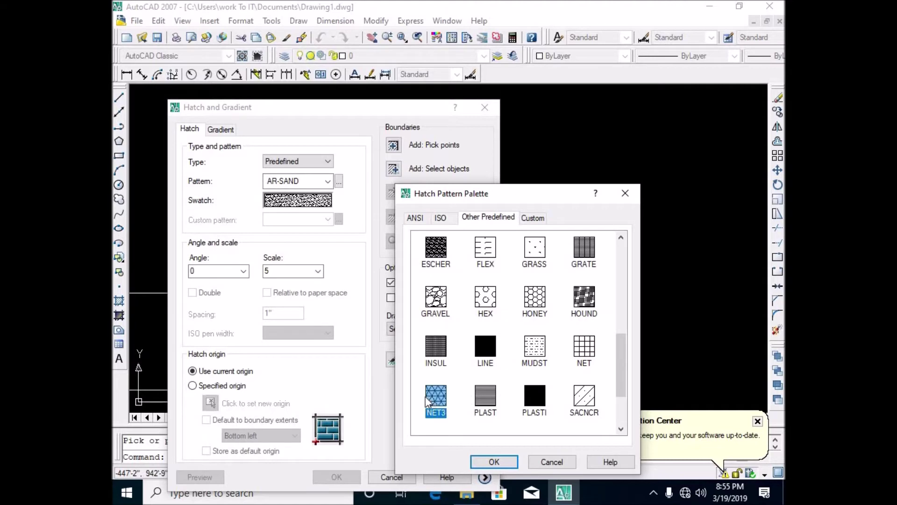
{"action": "left_click", "coordinate": [586, 402]}
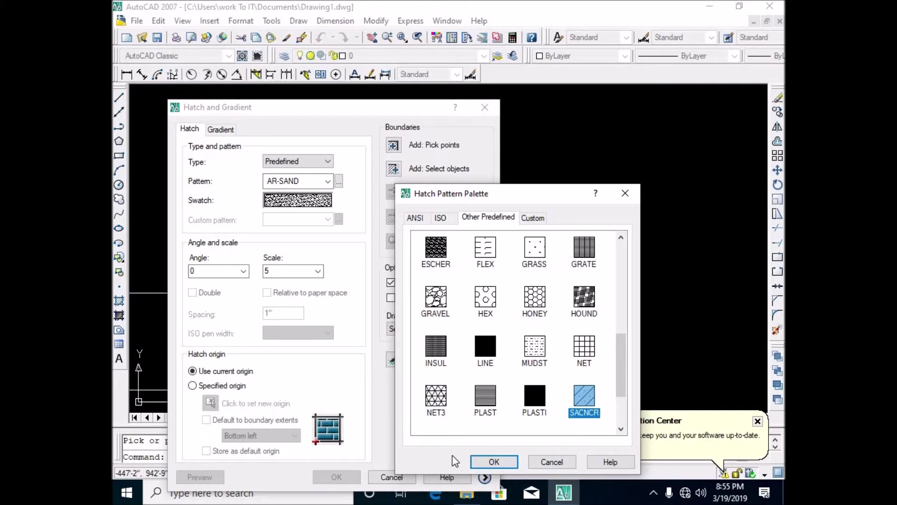
{"action": "left_click", "coordinate": [495, 463]}
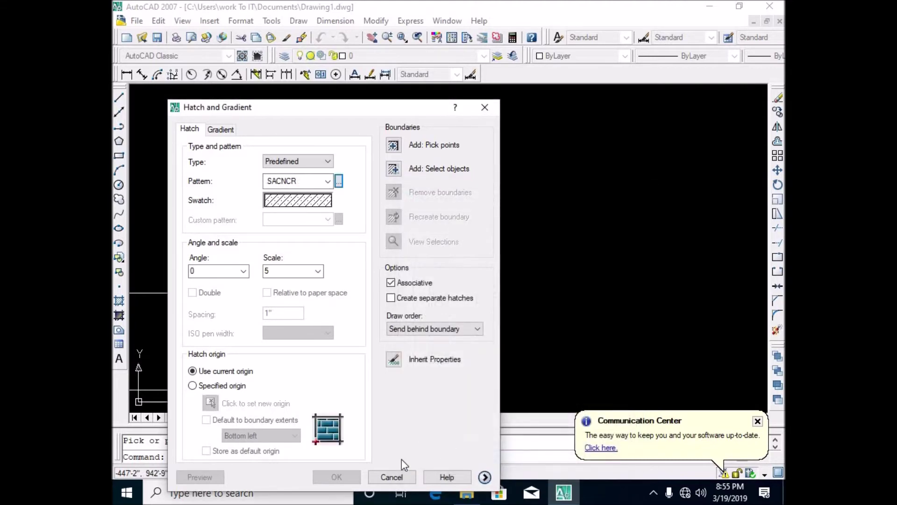
{"action": "left_click", "coordinate": [392, 145]}
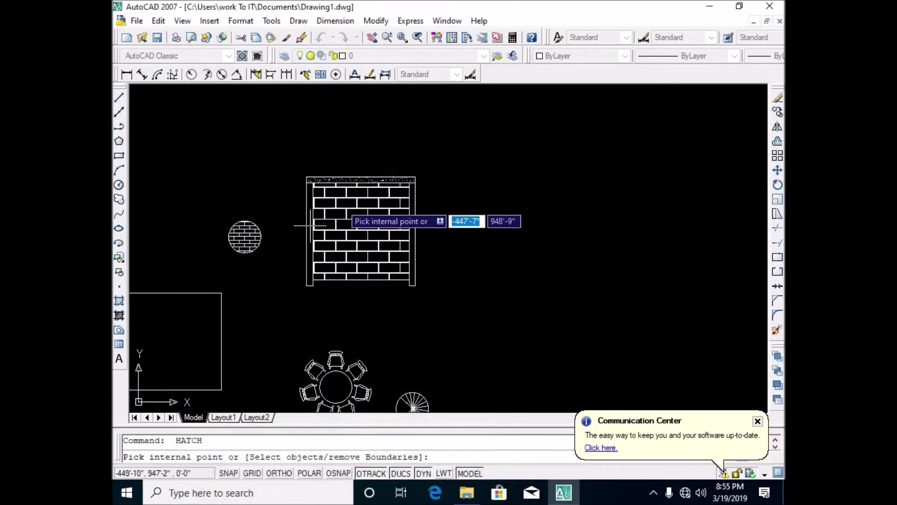
- Pick both side strips of the wall and preview the concrete fill
{"action": "left_click", "coordinate": [310, 231]}
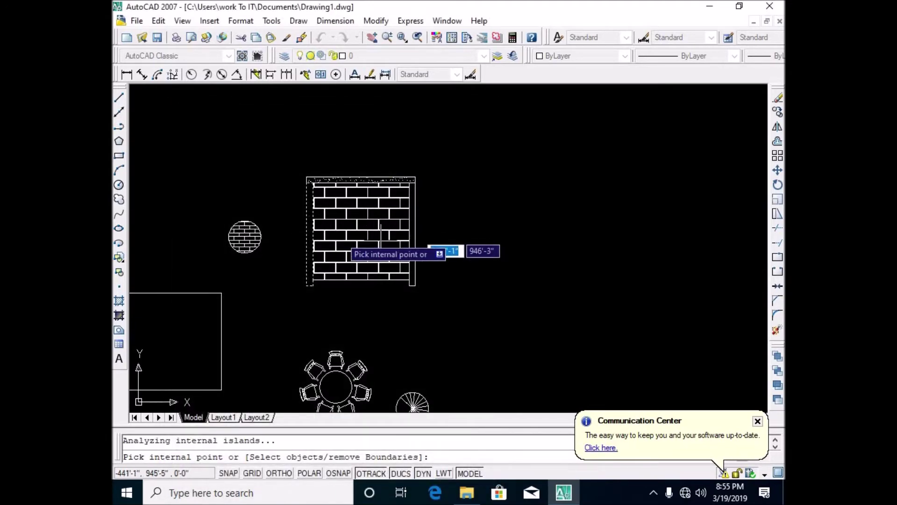
{"action": "left_click", "coordinate": [413, 241]}
{"action": "key", "text": "Return"}
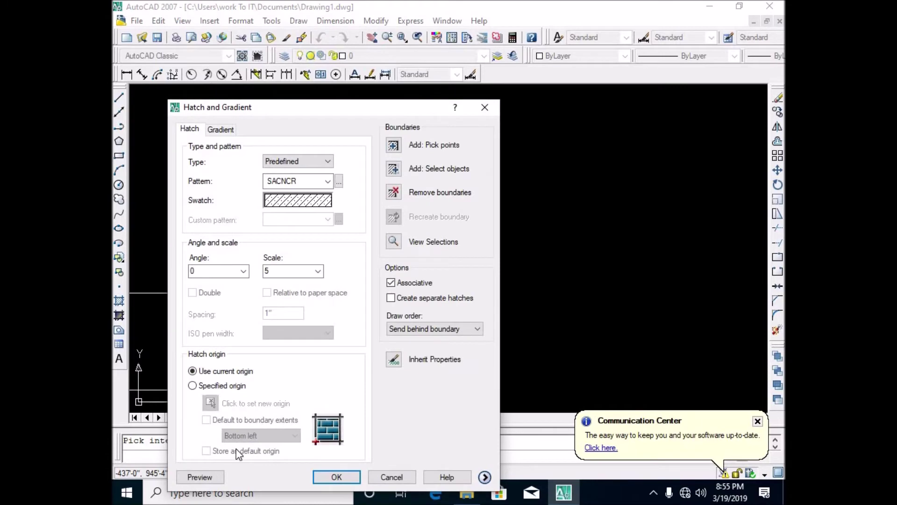
{"action": "left_click", "coordinate": [218, 484]}
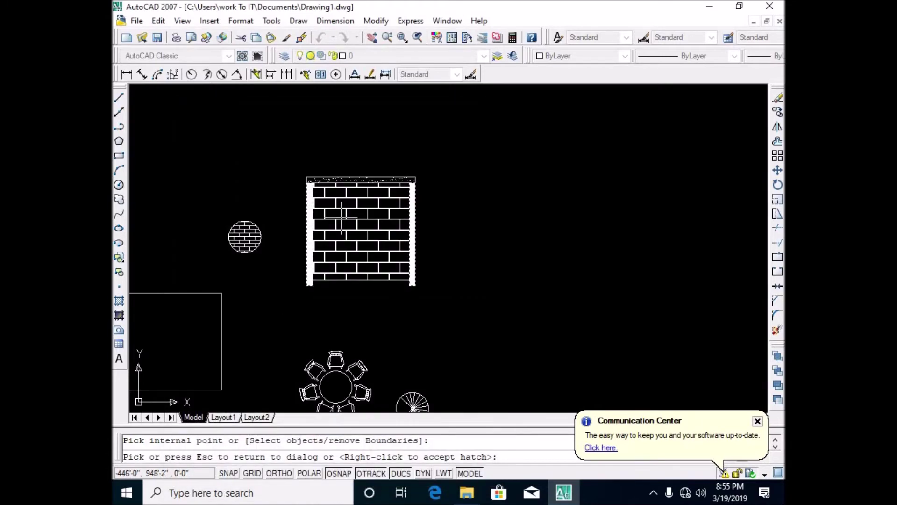
{"action": "scroll", "coordinate": [457, 176], "scroll_direction": "up", "scroll_amount": 3}
{"action": "scroll", "coordinate": [454, 178], "scroll_direction": "down", "scroll_amount": 1}
{"action": "key", "text": "Escape"}
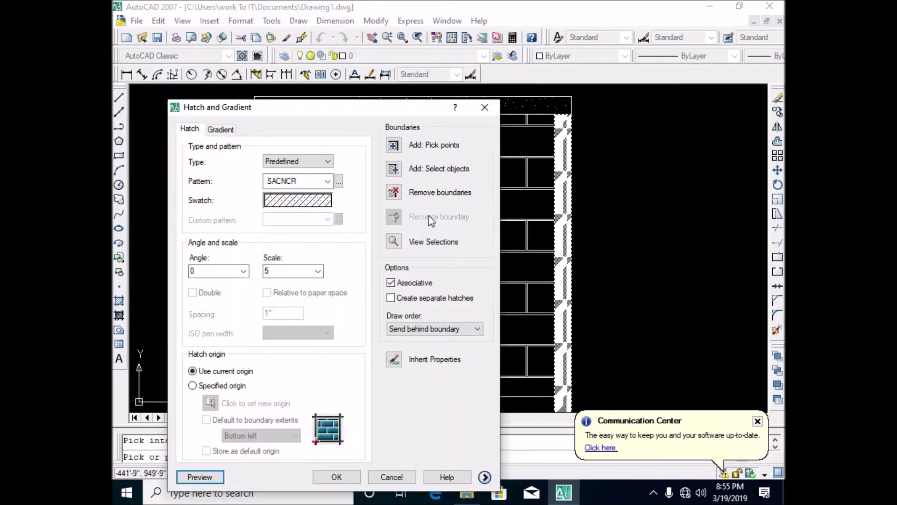
- Preview the concrete hatch at scales 1, 20 and 25, then apply it at 25
{"action": "double_click", "coordinate": [280, 271]}
{"action": "type", "text": "1"}
{"action": "left_click", "coordinate": [194, 479]}
{"action": "key", "text": "Escape"}
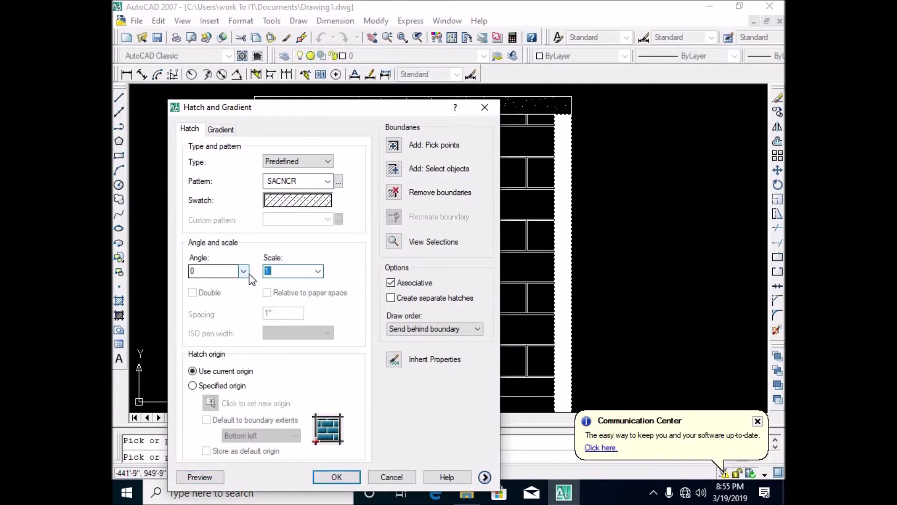
{"action": "type", "text": "20"}
{"action": "left_click", "coordinate": [215, 482]}
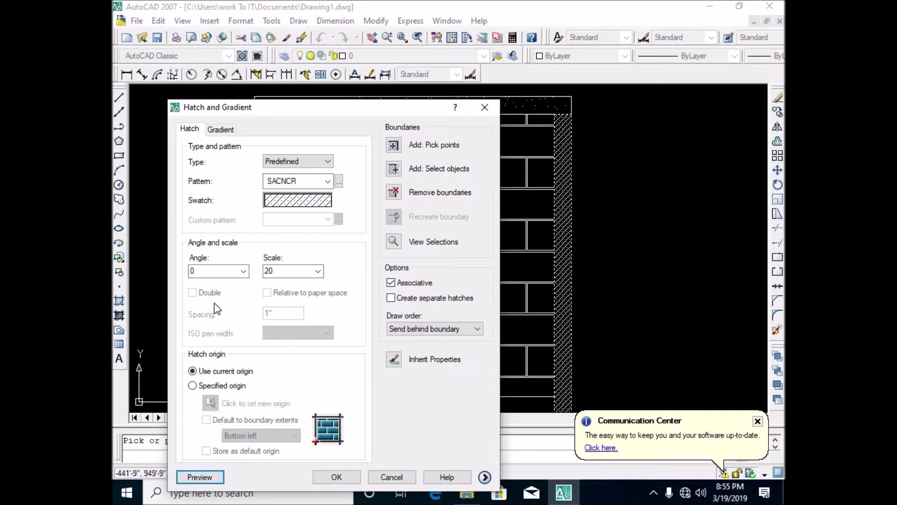
{"action": "double_click", "coordinate": [295, 271]}
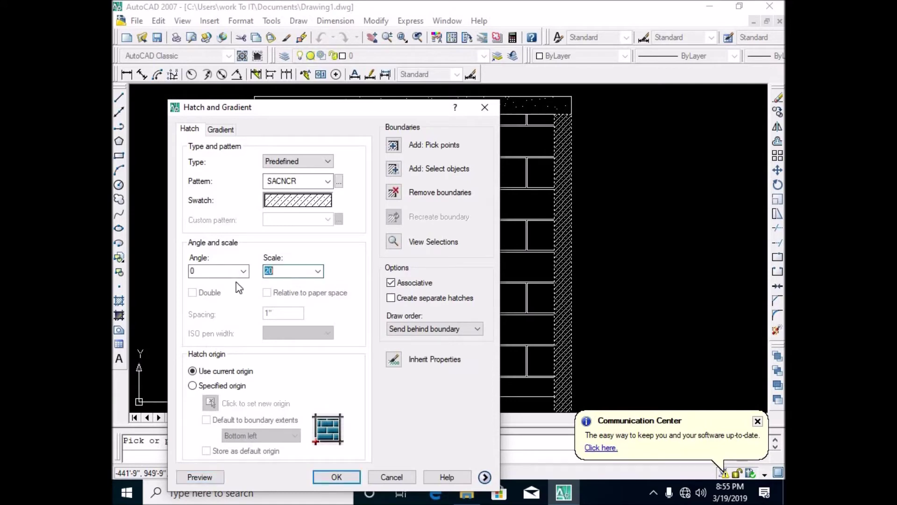
{"action": "type", "text": "25"}
{"action": "left_click", "coordinate": [199, 476]}
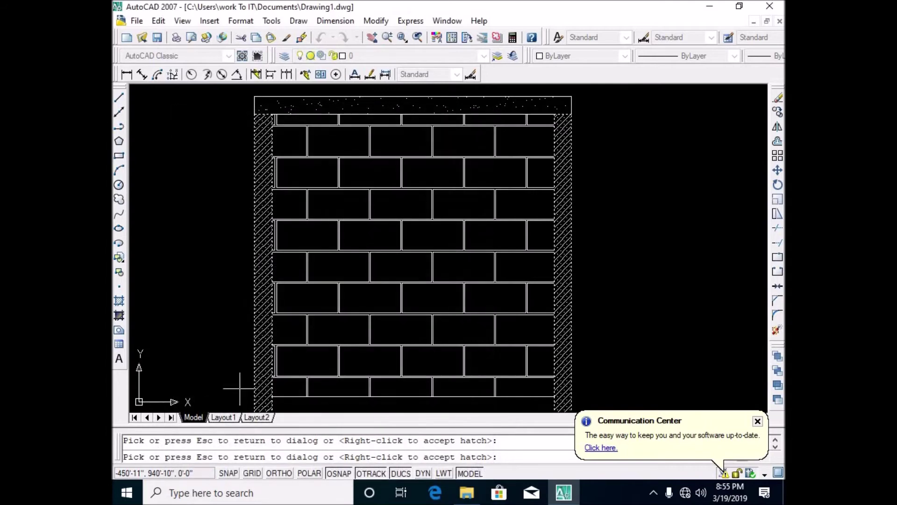
{"action": "scroll", "coordinate": [637, 216], "scroll_direction": "down", "scroll_amount": 5}
{"action": "scroll", "coordinate": [639, 217], "scroll_direction": "up", "scroll_amount": 4}
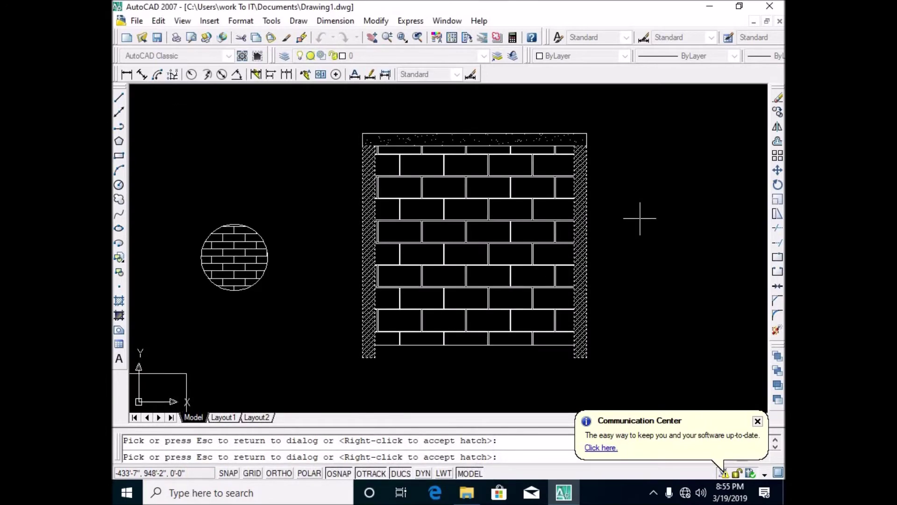
{"action": "left_click", "coordinate": [608, 360]}
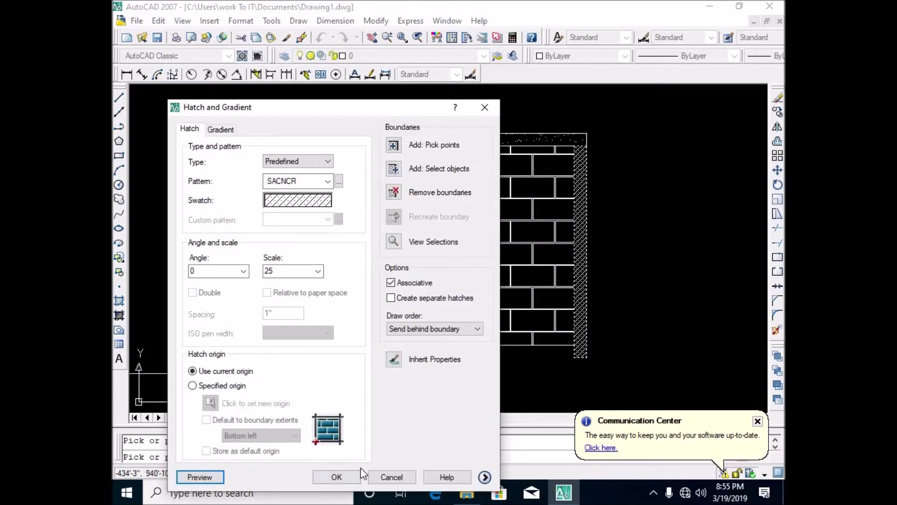
{"action": "left_click", "coordinate": [343, 480]}
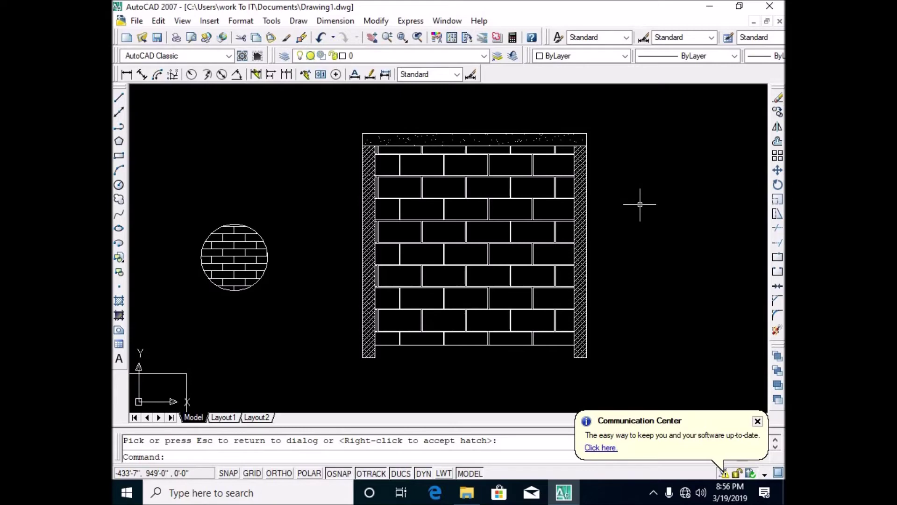
- Zoom out and pan to centre the plain circle and square beside the round table
{"action": "scroll", "coordinate": [551, 274], "scroll_direction": "down", "scroll_amount": 2}
{"action": "middle_click_drag", "start_coordinate": [549, 275], "coordinate": [577, 232]}
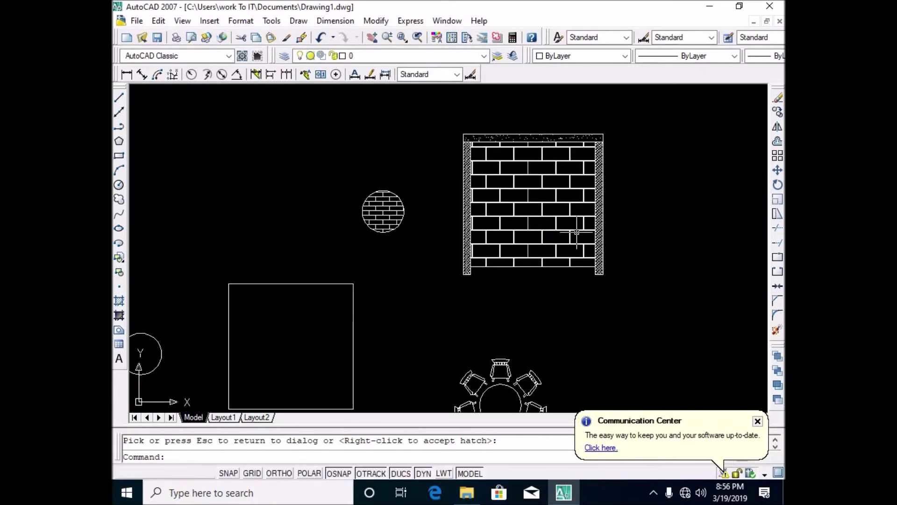
{"action": "middle_click_drag", "start_coordinate": [500, 395], "coordinate": [544, 271]}
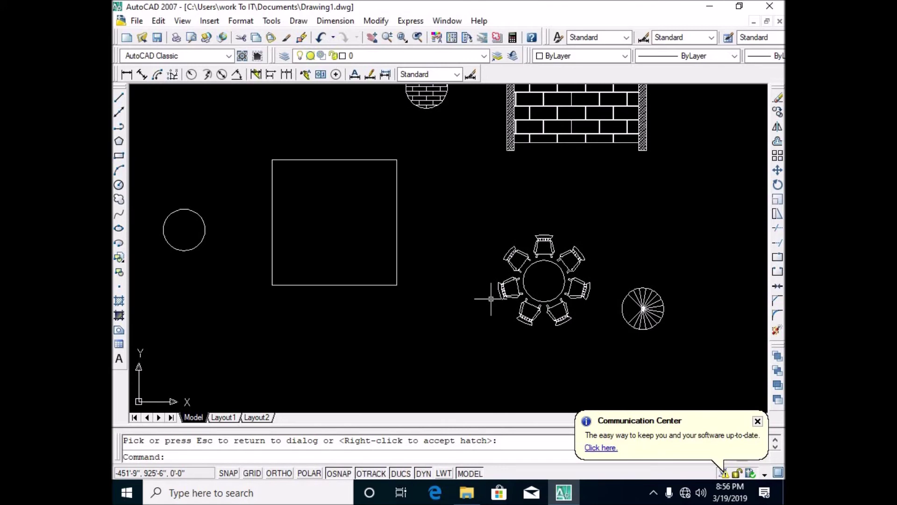
{"action": "middle_click_drag", "start_coordinate": [368, 263], "coordinate": [476, 241]}
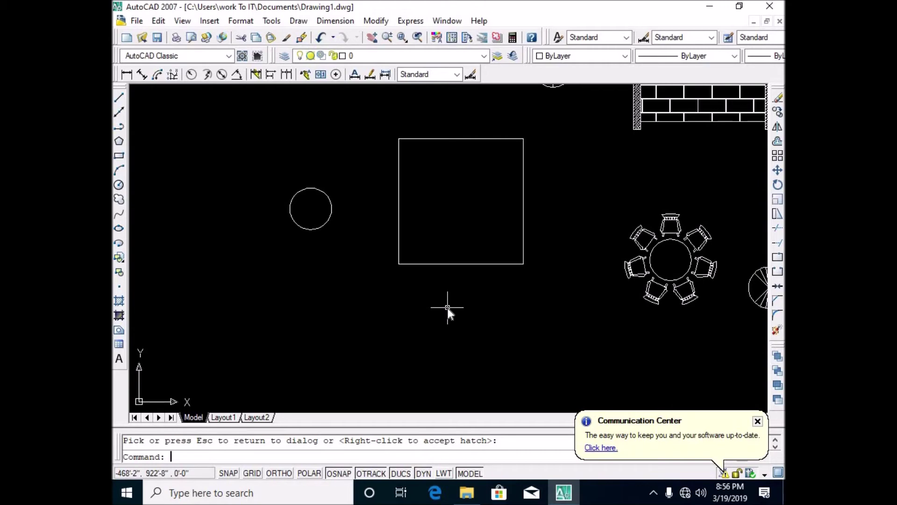
{"action": "type", "text": "h"}
{"action": "key", "text": "Return"}
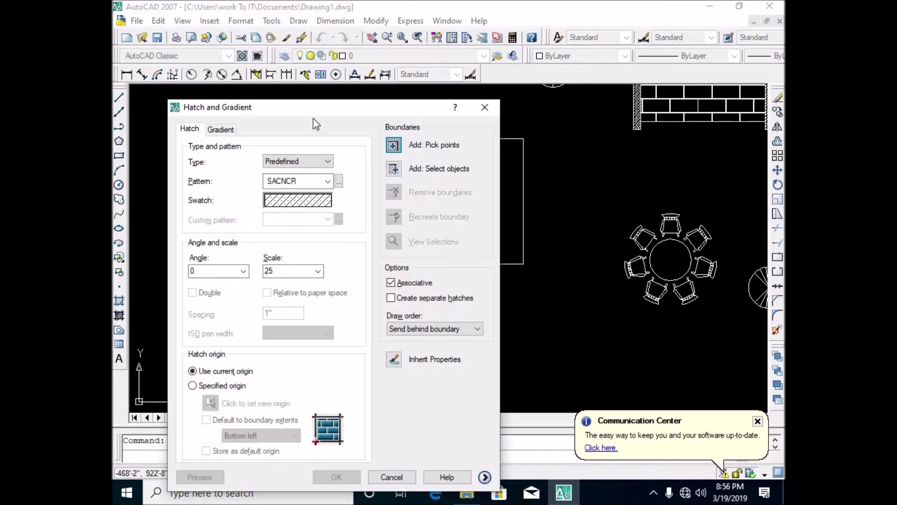
- Set a blue spherical gradient for the plain circle and preview it
{"action": "left_click", "coordinate": [229, 129]}
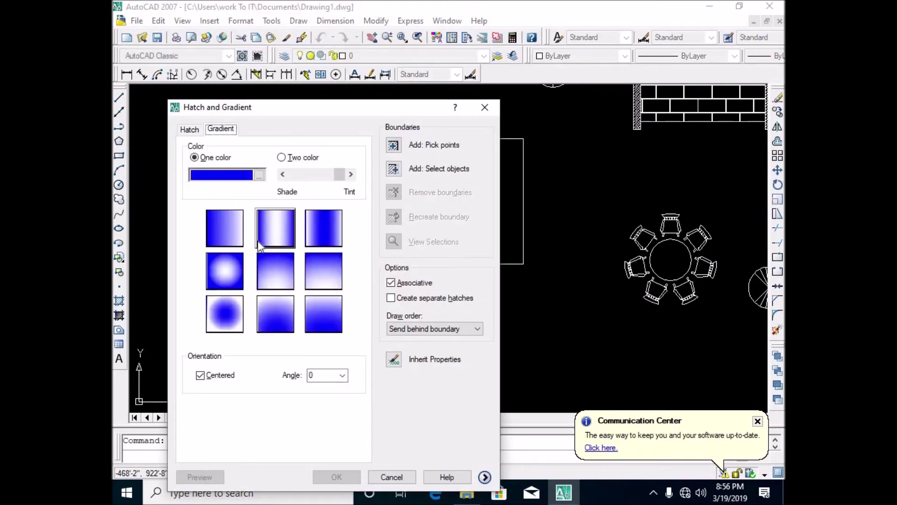
{"action": "left_click", "coordinate": [226, 266]}
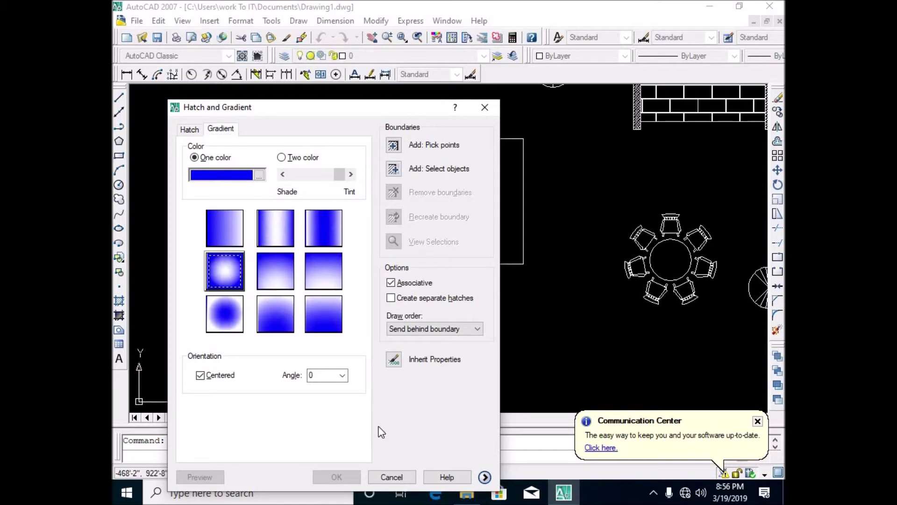
{"action": "left_click", "coordinate": [393, 145]}
{"action": "left_click", "coordinate": [310, 207]}
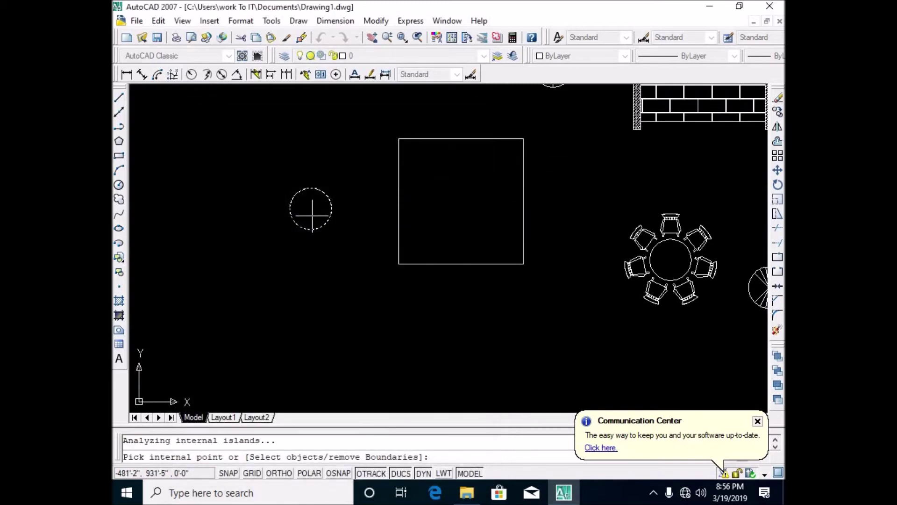
{"action": "key", "text": "Return"}
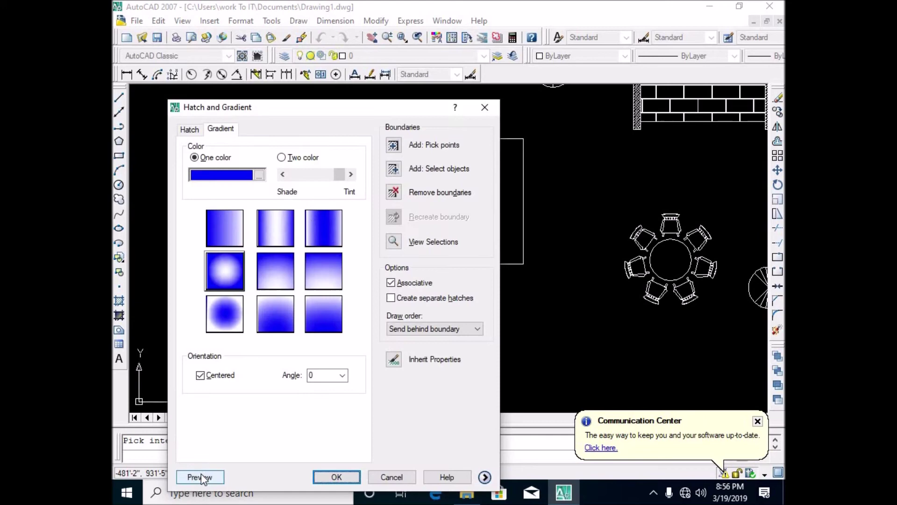
{"action": "left_click", "coordinate": [201, 477]}
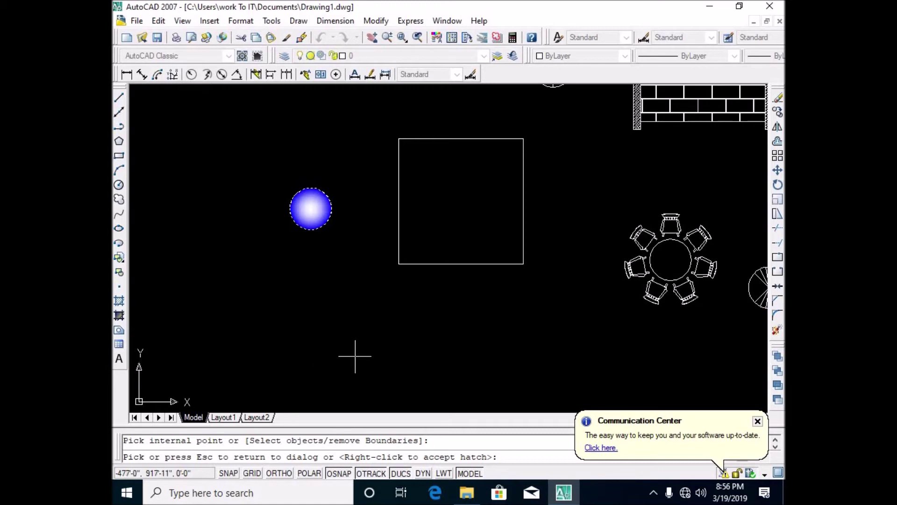
{"action": "key", "text": "Escape"}
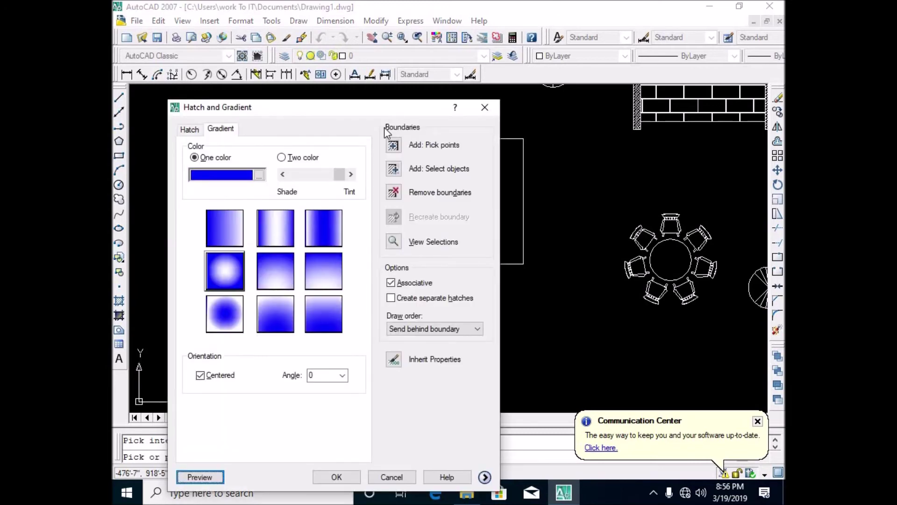
- Switch to a two-colour gradient with red as the first colour
{"action": "left_click", "coordinate": [346, 171]}
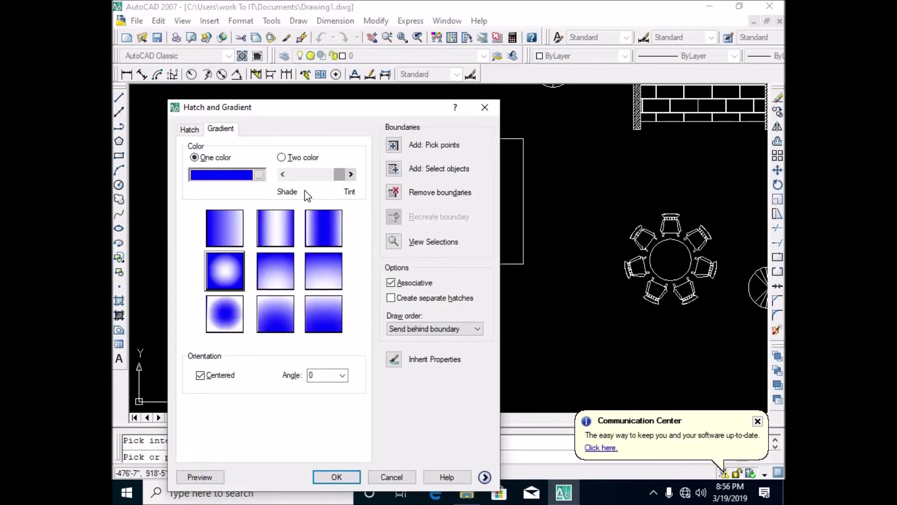
{"action": "left_click", "coordinate": [287, 159]}
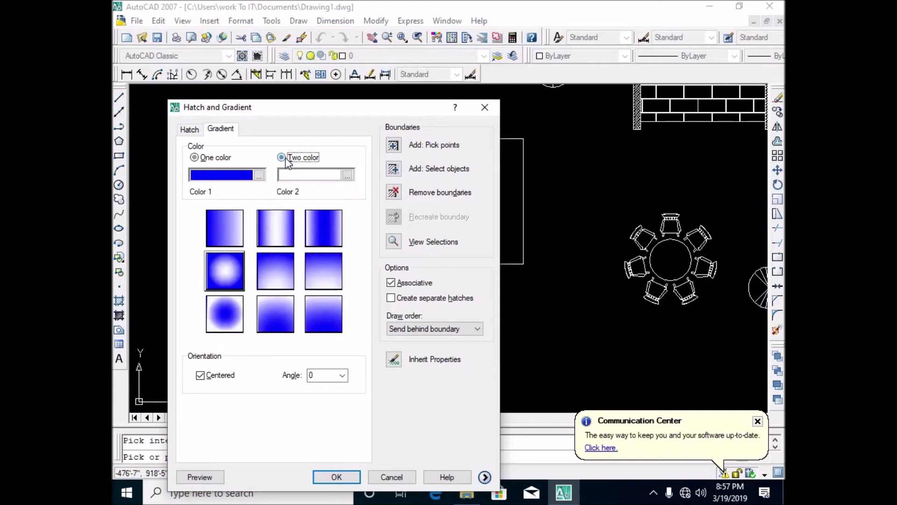
{"action": "left_click", "coordinate": [347, 175]}
{"action": "left_click", "coordinate": [361, 189]}
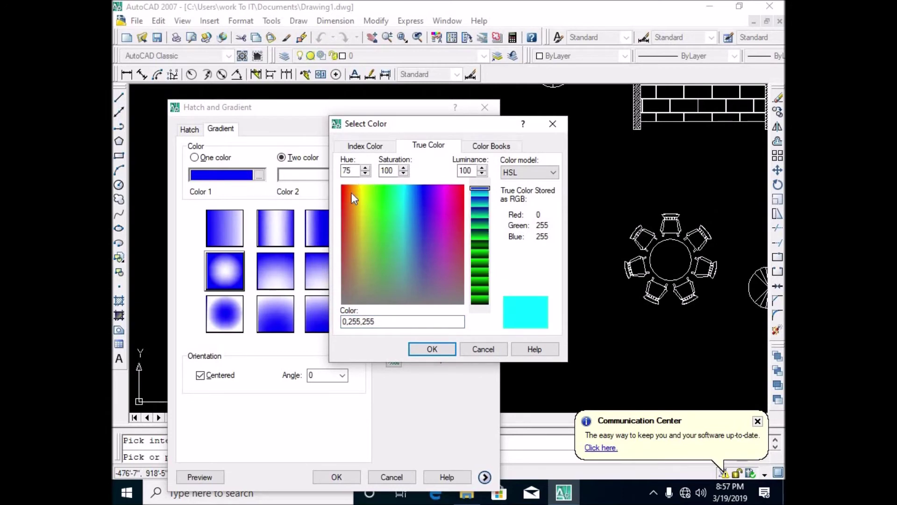
{"action": "left_click_drag", "start_coordinate": [361, 188], "coordinate": [355, 191]}
{"action": "left_click", "coordinate": [427, 350]}
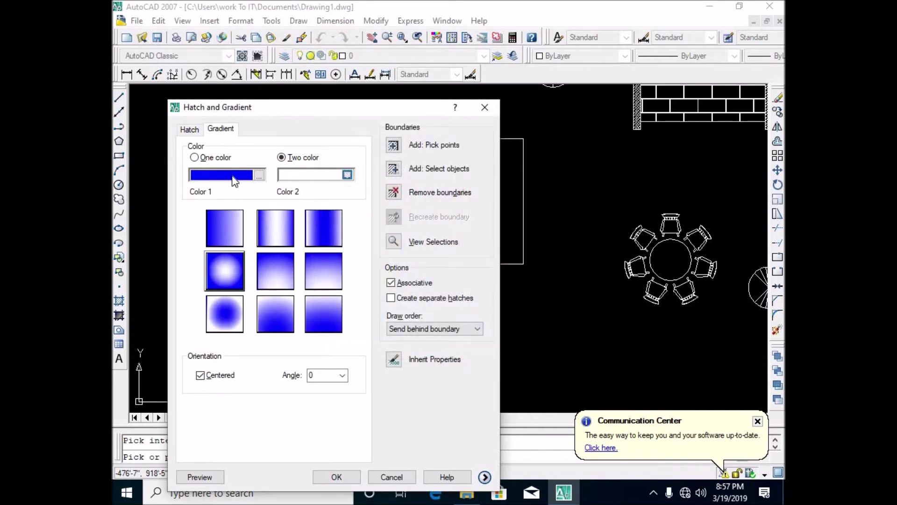
{"action": "left_click", "coordinate": [259, 174]}
{"action": "left_click_drag", "start_coordinate": [347, 198], "coordinate": [341, 185]}
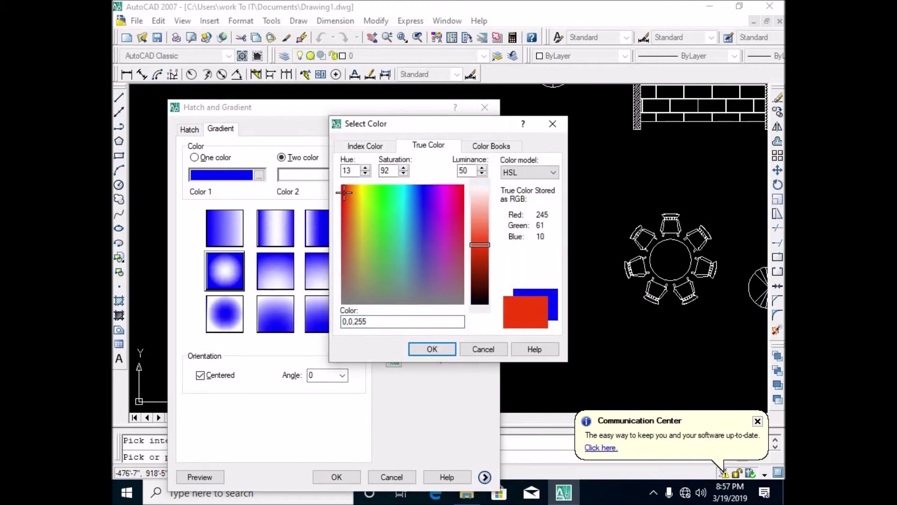
{"action": "left_click", "coordinate": [417, 350]}
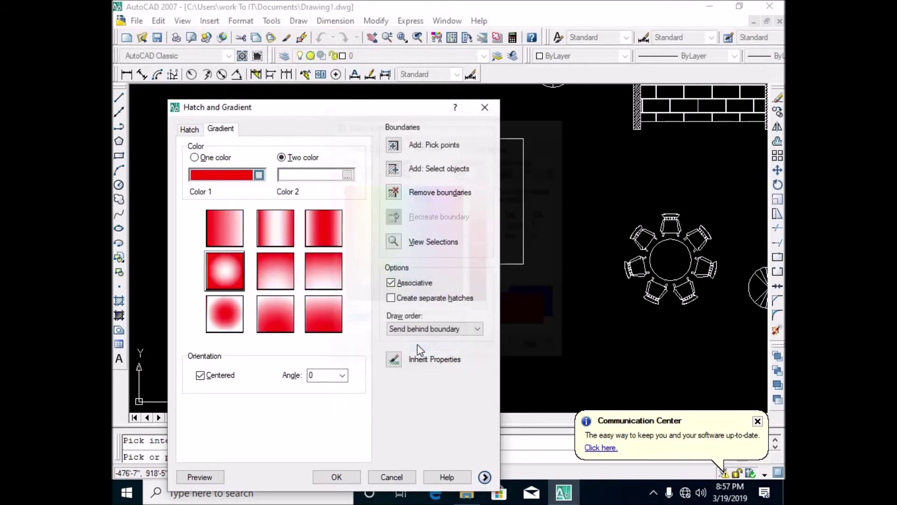
- Experiment with hues for the second gradient colour, leaving it white
{"action": "left_click", "coordinate": [350, 178]}
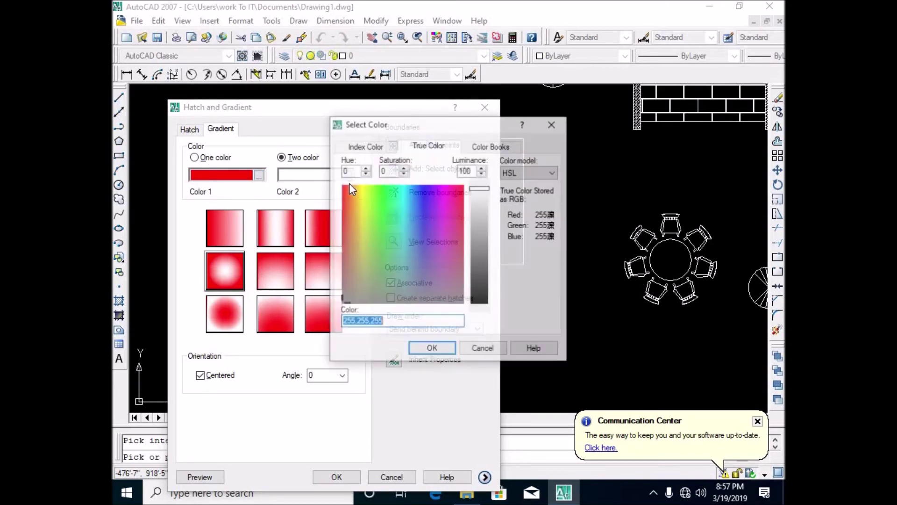
{"action": "left_click_drag", "start_coordinate": [358, 224], "coordinate": [361, 225]}
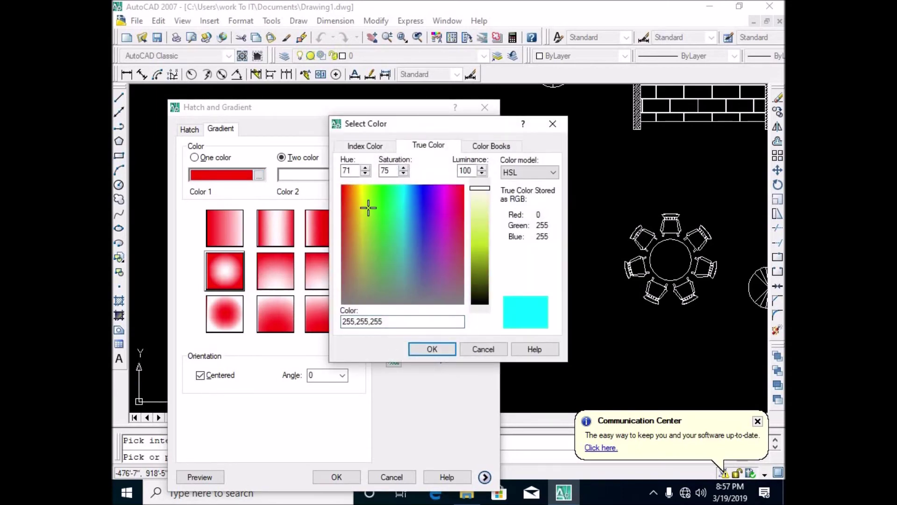
{"action": "left_click", "coordinate": [378, 243]}
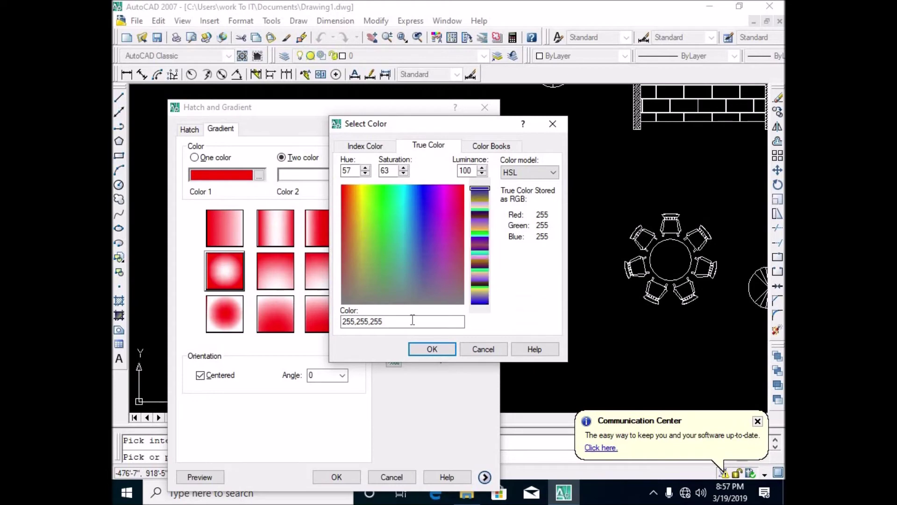
{"action": "left_click", "coordinate": [366, 216]}
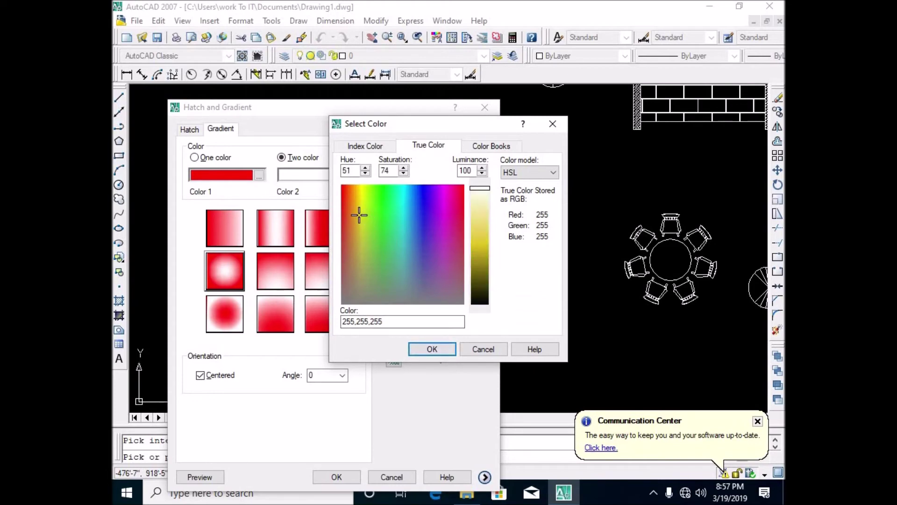
{"action": "left_click", "coordinate": [361, 215]}
{"action": "left_click_drag", "start_coordinate": [361, 206], "coordinate": [358, 203]}
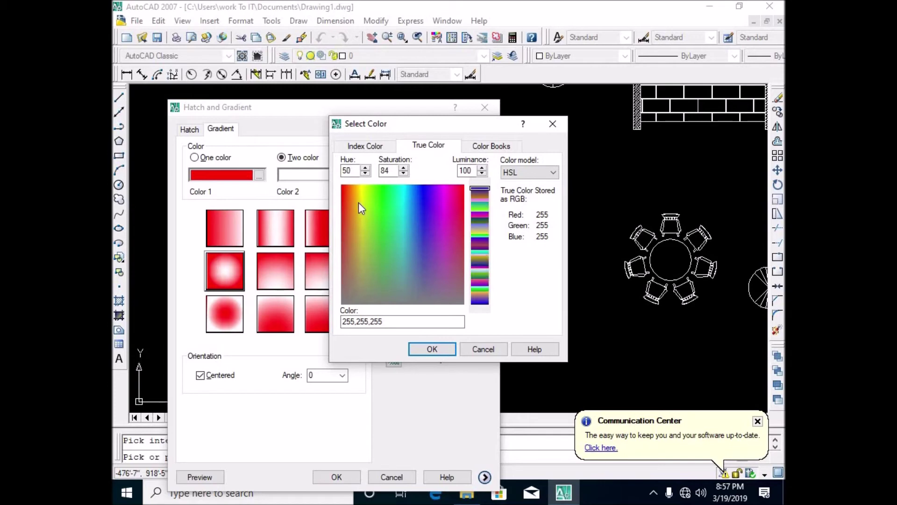
{"action": "left_click_drag", "start_coordinate": [358, 203], "coordinate": [354, 304]}
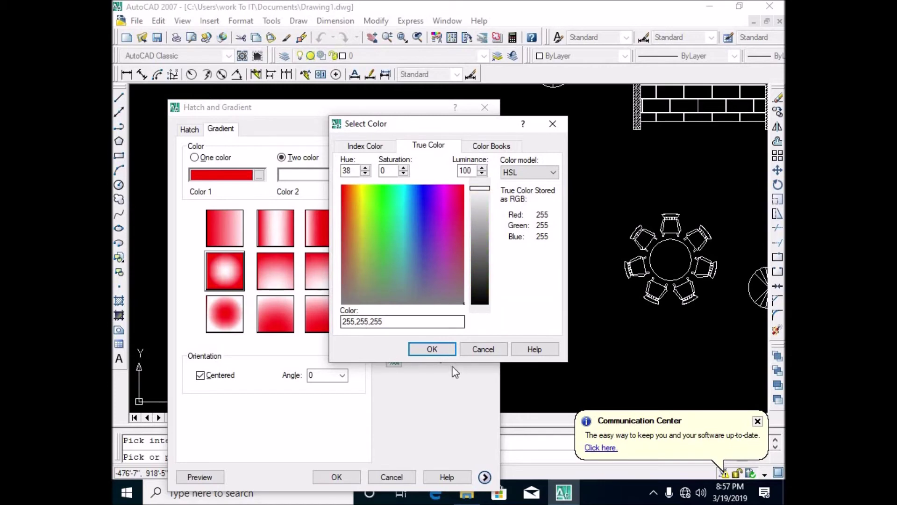
{"action": "left_click", "coordinate": [434, 349]}
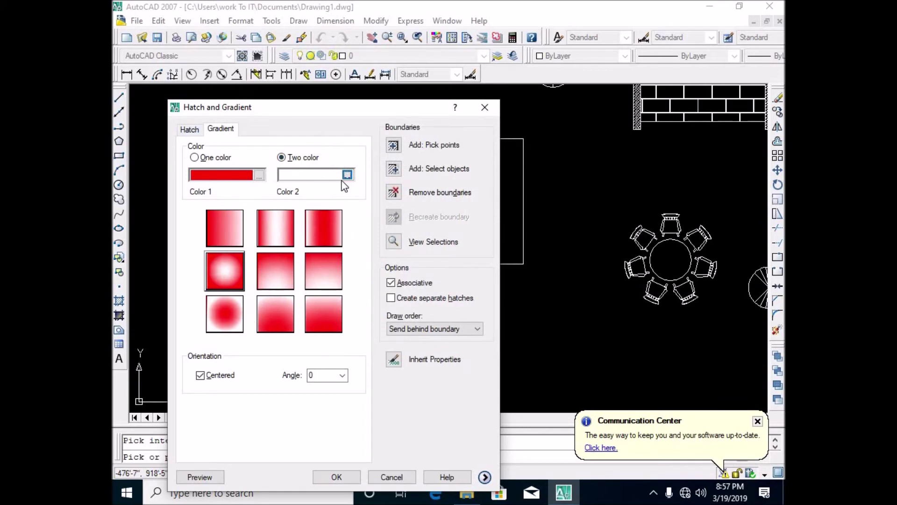
- Set the second gradient colour to yellow, index colour 50
{"action": "left_click", "coordinate": [258, 175]}
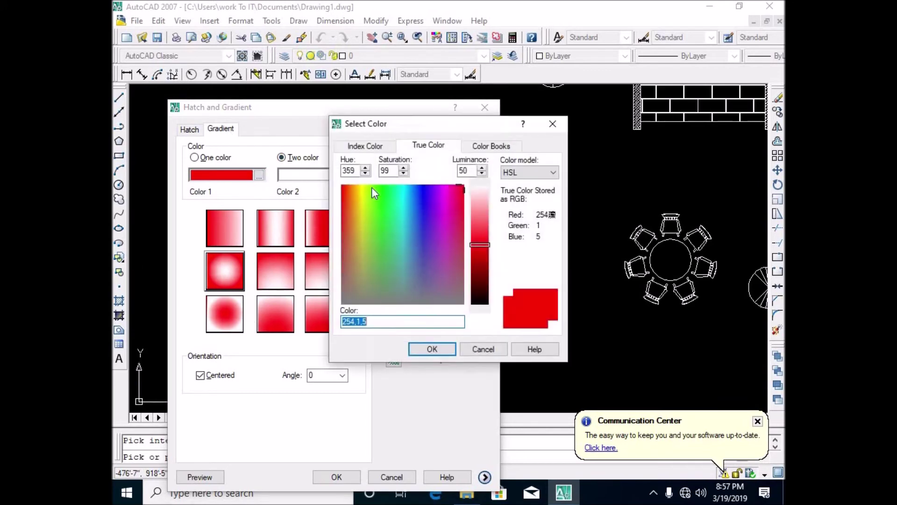
{"action": "left_click", "coordinate": [545, 123]}
{"action": "left_click", "coordinate": [349, 176]}
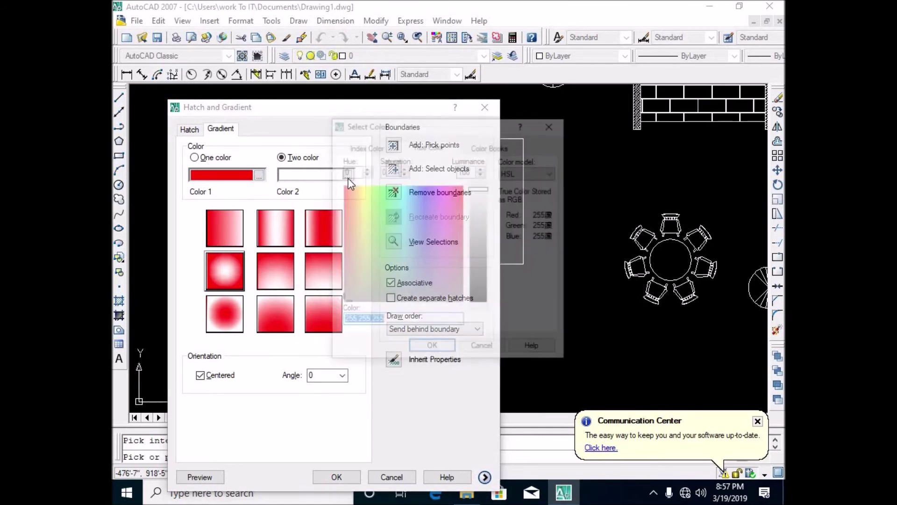
{"action": "left_click_drag", "start_coordinate": [358, 204], "coordinate": [356, 197]}
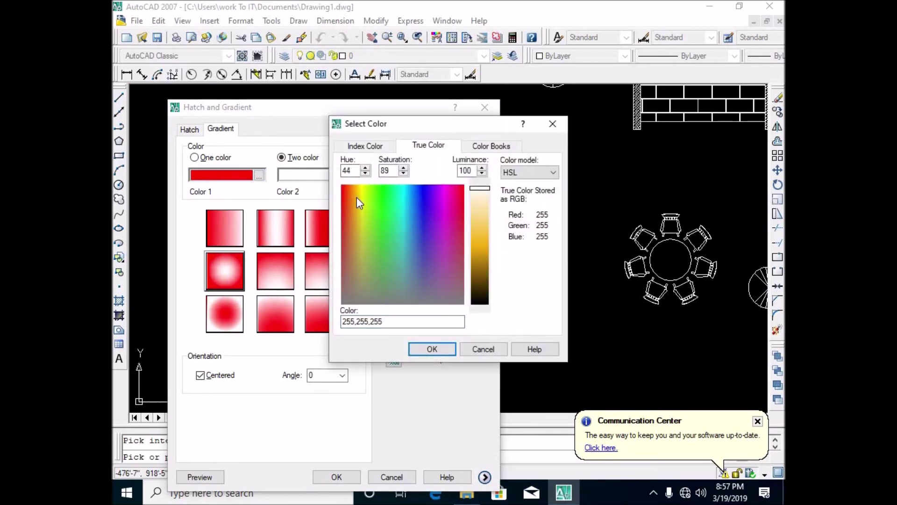
{"action": "left_click", "coordinate": [479, 196]}
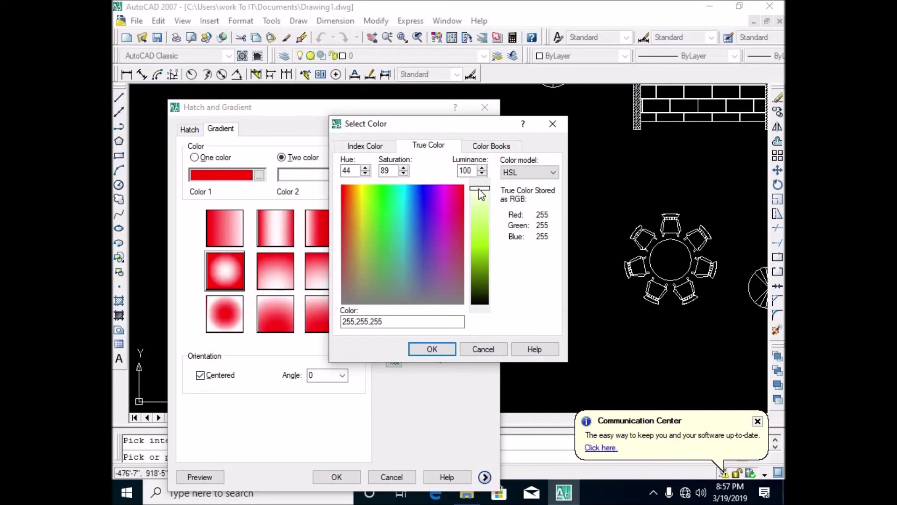
{"action": "left_click", "coordinate": [389, 149]}
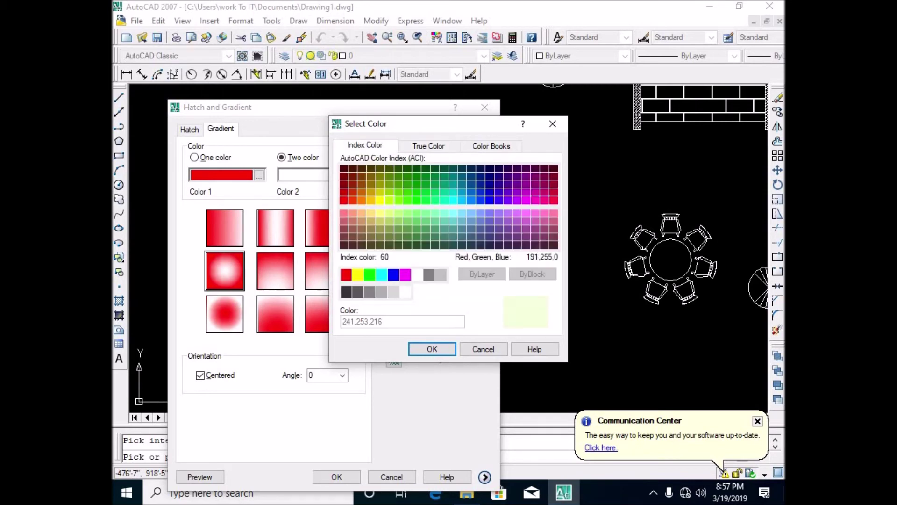
{"action": "left_click", "coordinate": [380, 200]}
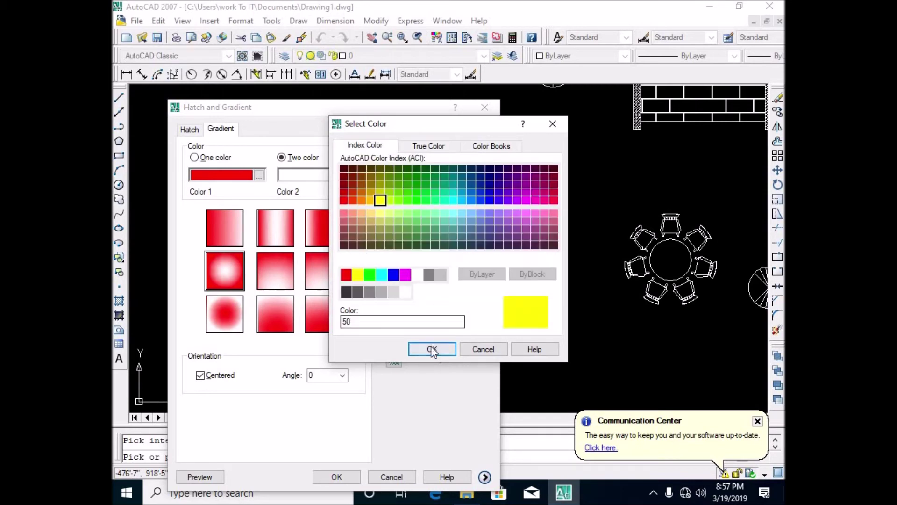
{"action": "left_click", "coordinate": [431, 349]}
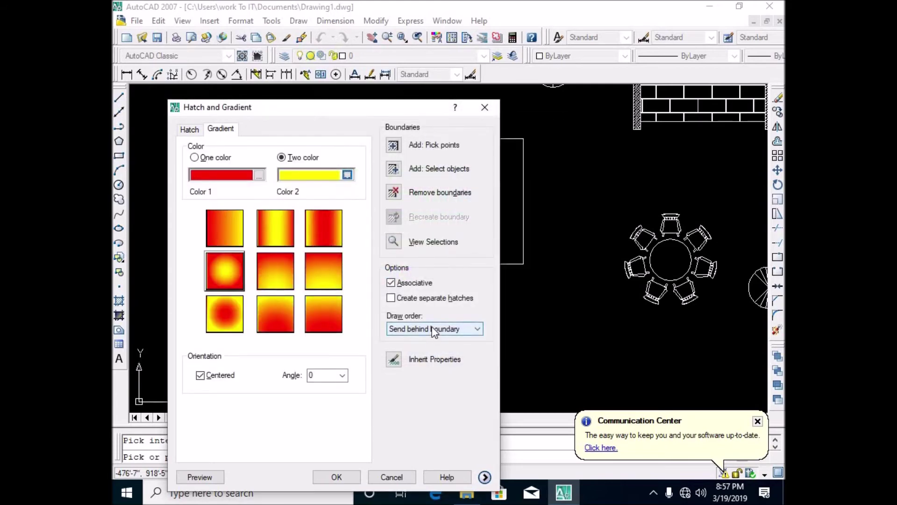
- Preview the red-to-yellow gradient on the circle and apply it
{"action": "left_click", "coordinate": [190, 477]}
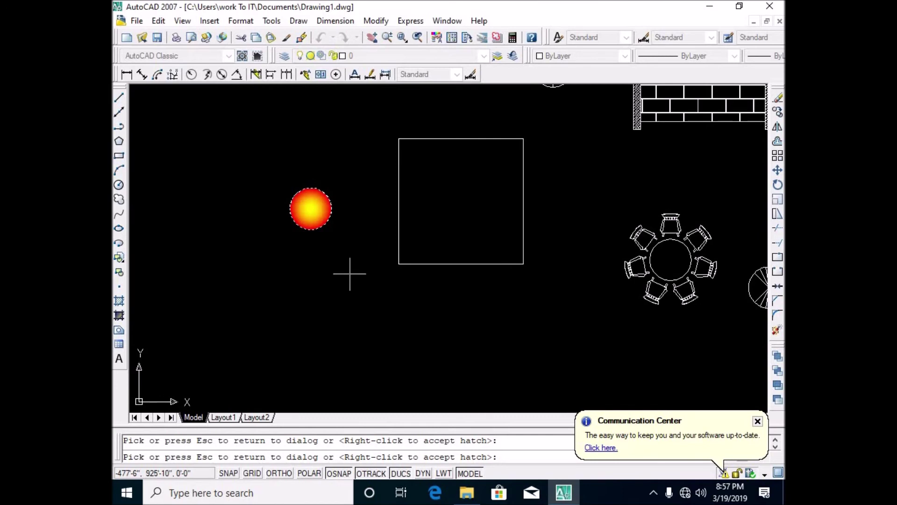
{"action": "scroll", "coordinate": [388, 256], "scroll_direction": "down", "scroll_amount": 4}
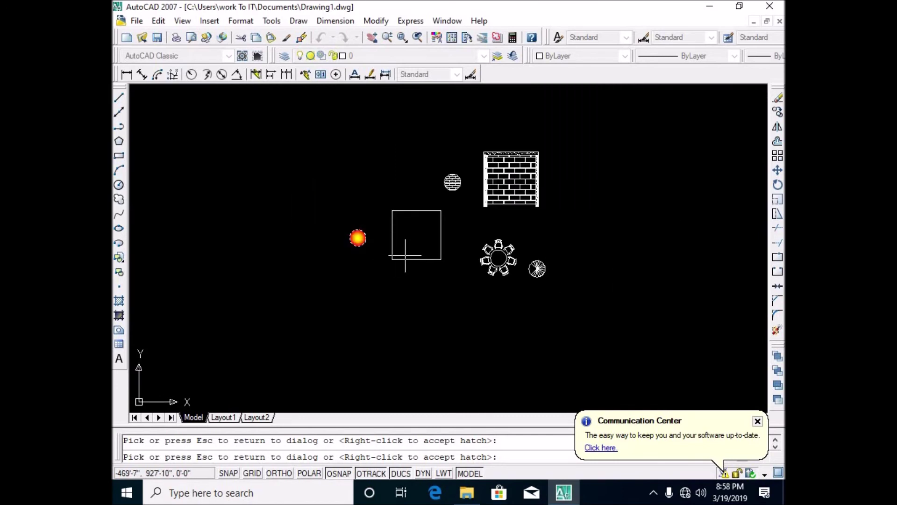
{"action": "left_click", "coordinate": [406, 256]}
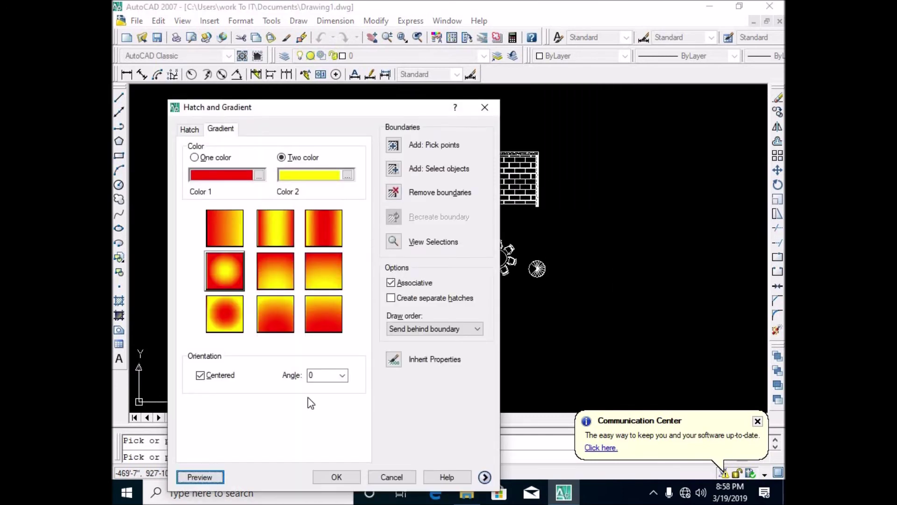
{"action": "left_click", "coordinate": [339, 476]}
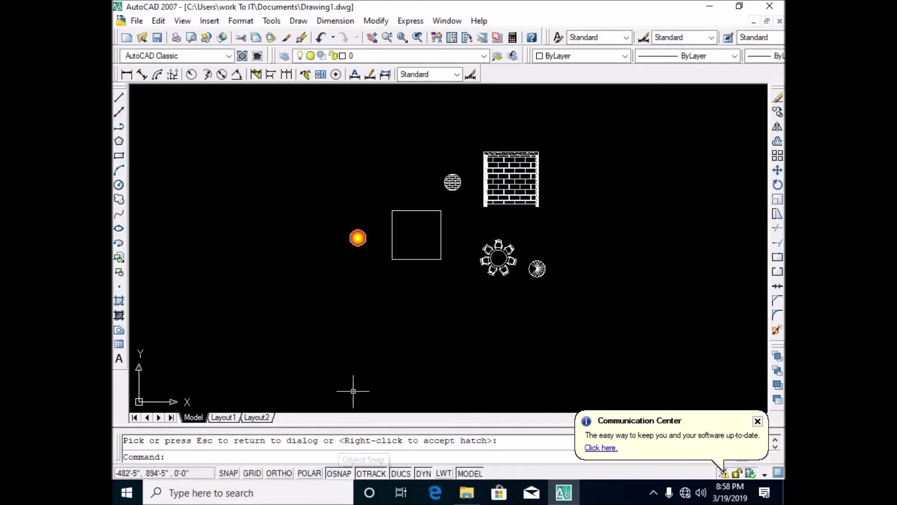
{"action": "key", "text": "Return"}
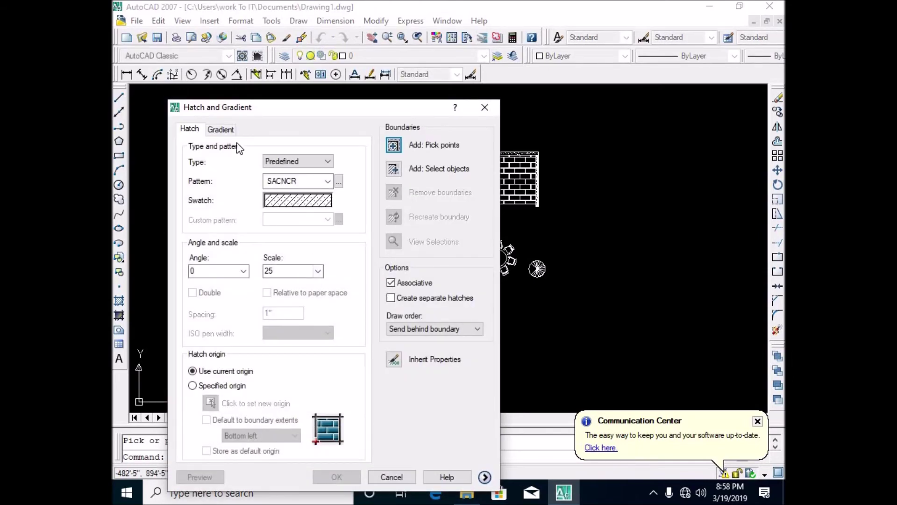
- Set gradient Color 1 to cyan and Color 2 to pale yellow at luminance 71
{"action": "left_click", "coordinate": [220, 130]}
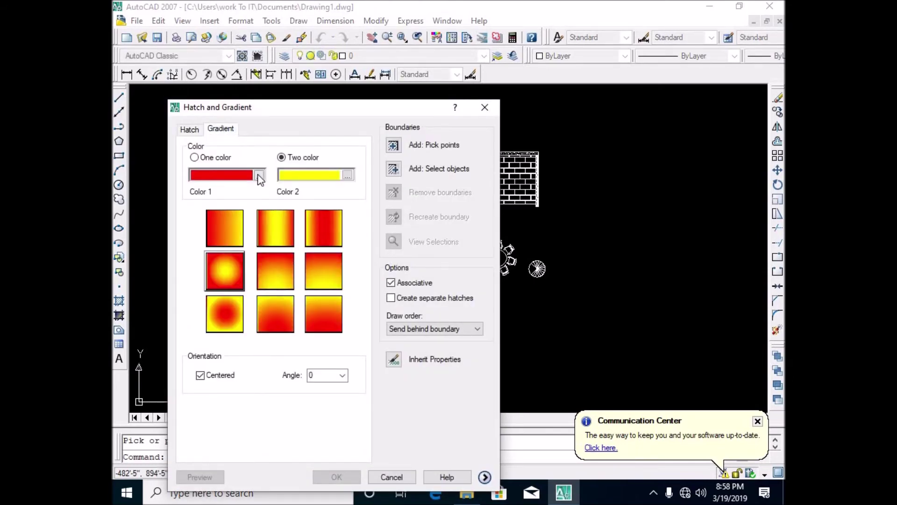
{"action": "left_click", "coordinate": [259, 175]}
{"action": "mouse_move", "coordinate": [368, 218]}
{"action": "left_mouse_down"}
{"action": "mouse_move", "coordinate": [393, 245]}
{"action": "mouse_move", "coordinate": [408, 229]}
{"action": "mouse_move", "coordinate": [396, 218]}
{"action": "mouse_move", "coordinate": [408, 190]}
{"action": "left_mouse_up"}
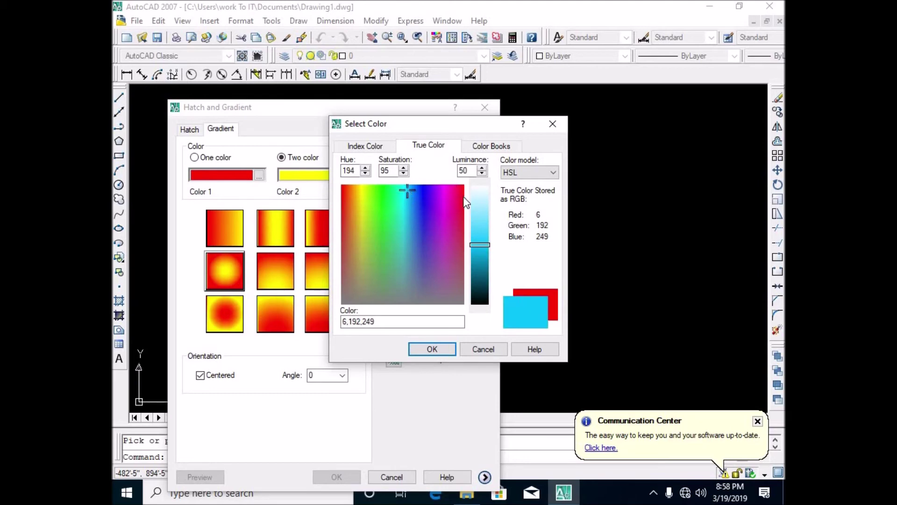
{"action": "left_click", "coordinate": [436, 351]}
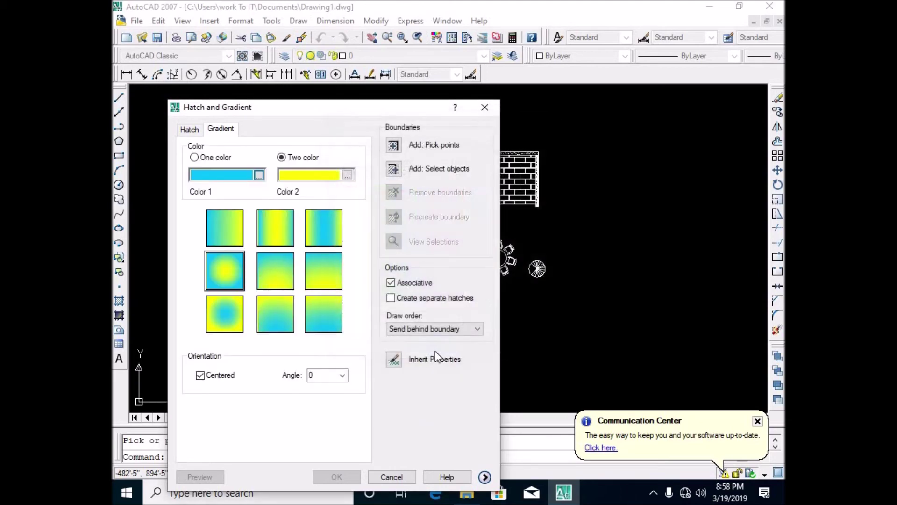
{"action": "left_click", "coordinate": [350, 179]}
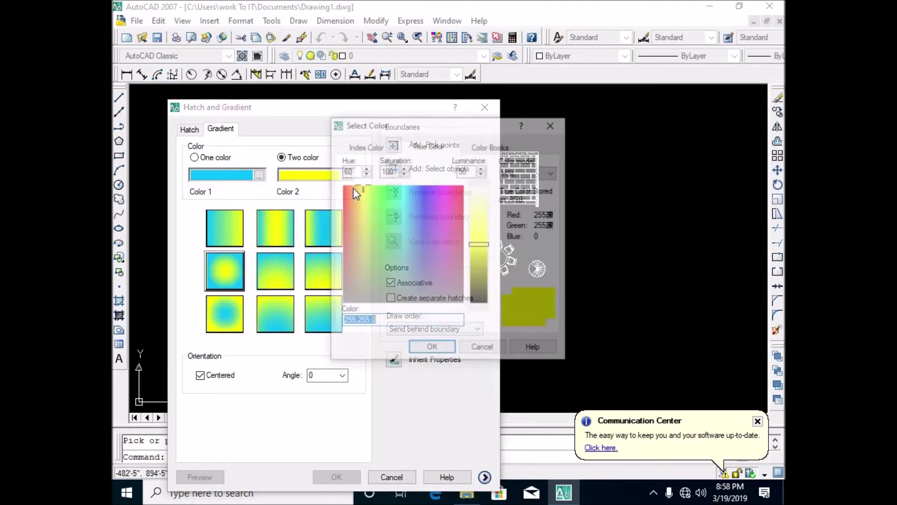
{"action": "left_click_drag", "start_coordinate": [482, 244], "coordinate": [485, 211]}
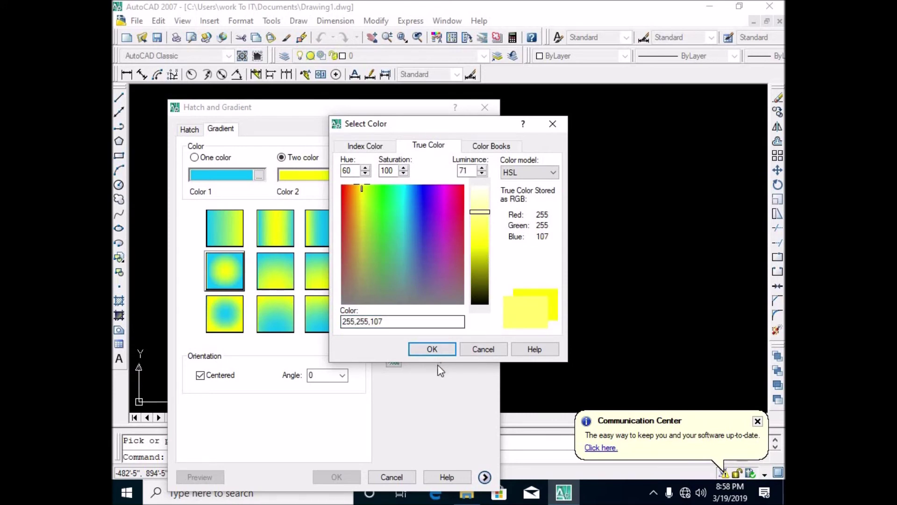
{"action": "left_click", "coordinate": [441, 349]}
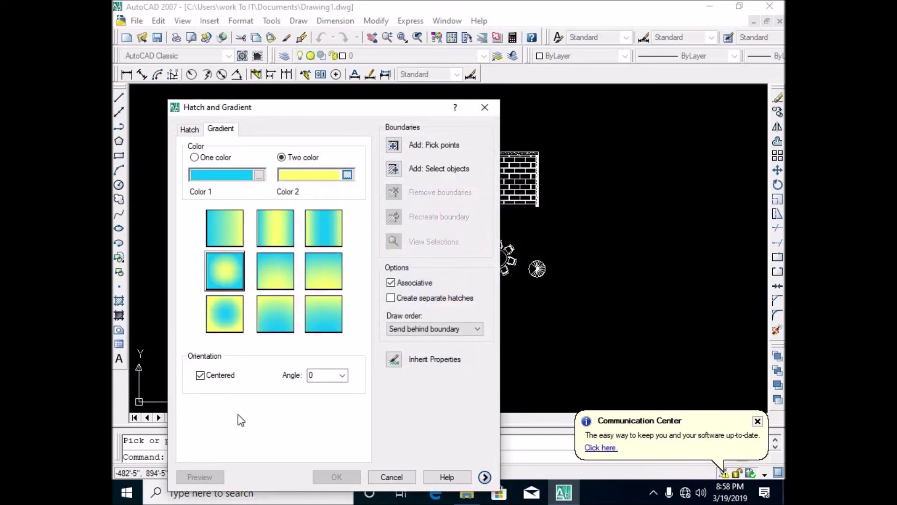
- Pick the inside of the square, then preview the default and vertical-band gradients
{"action": "left_click", "coordinate": [393, 145]}
{"action": "left_click", "coordinate": [416, 235]}
{"action": "key", "text": "Return"}
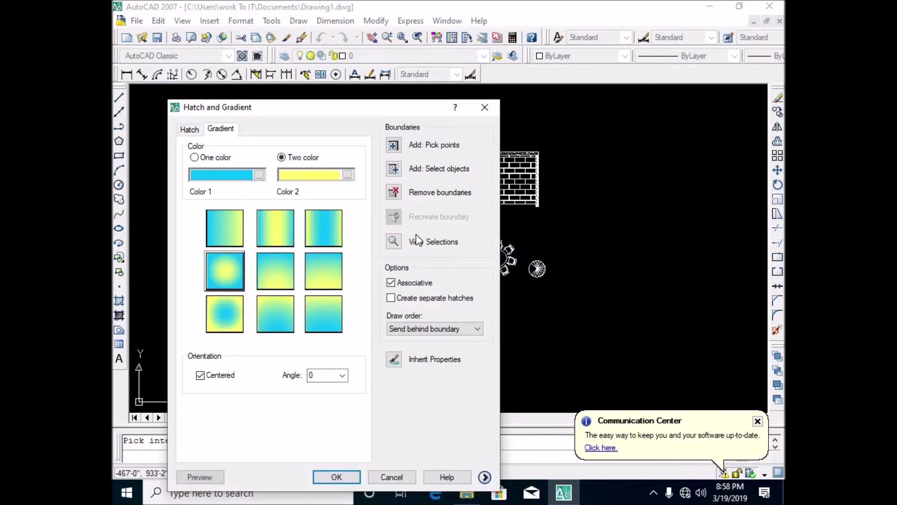
{"action": "left_click", "coordinate": [214, 478]}
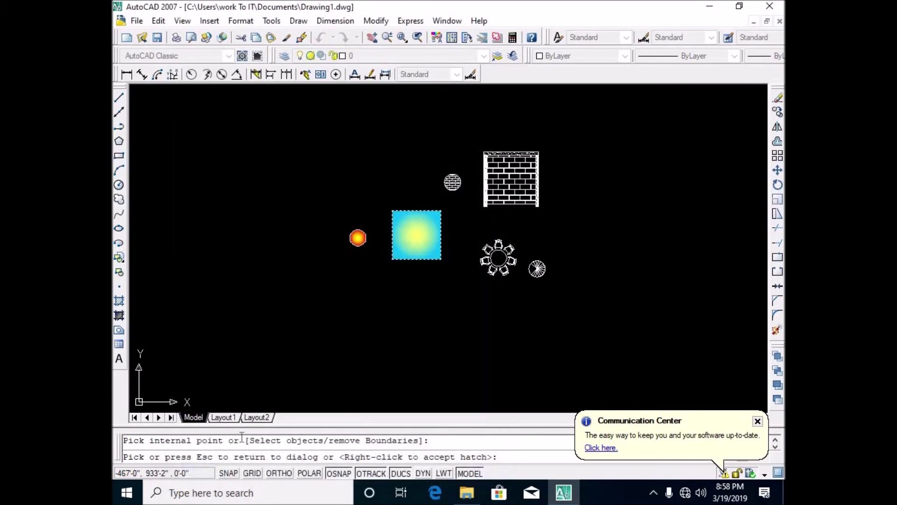
{"action": "key", "text": "Escape"}
{"action": "left_click", "coordinate": [283, 231]}
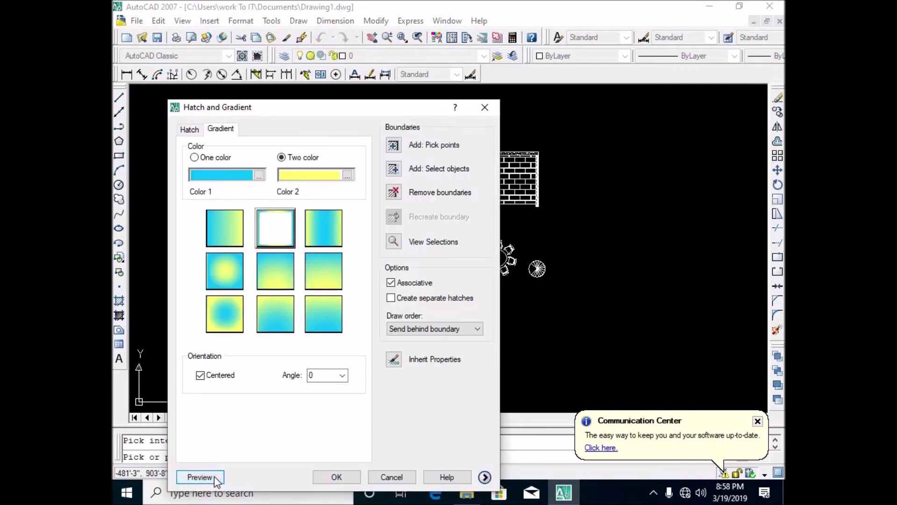
{"action": "left_click", "coordinate": [216, 478]}
{"action": "key", "text": "Escape"}
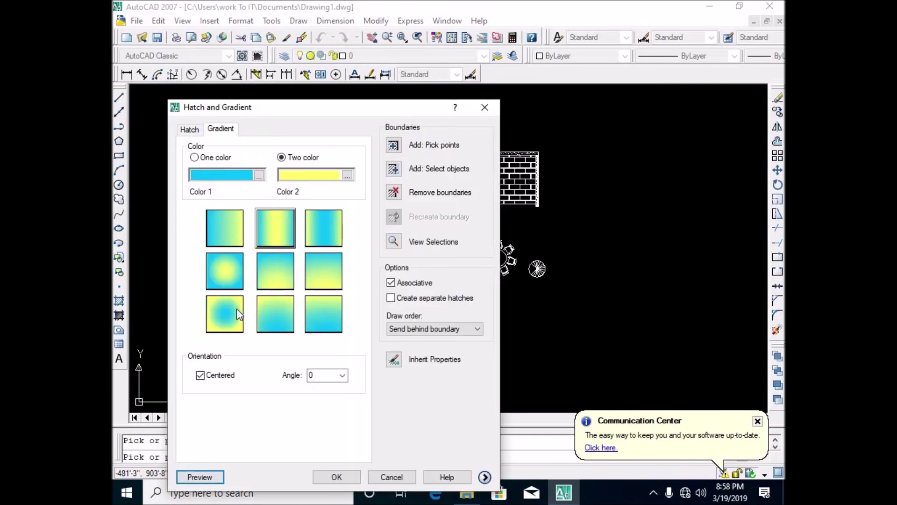
- Preview the spherical gradient, then apply the top-left linear gradient to the square
{"action": "left_click", "coordinate": [236, 309]}
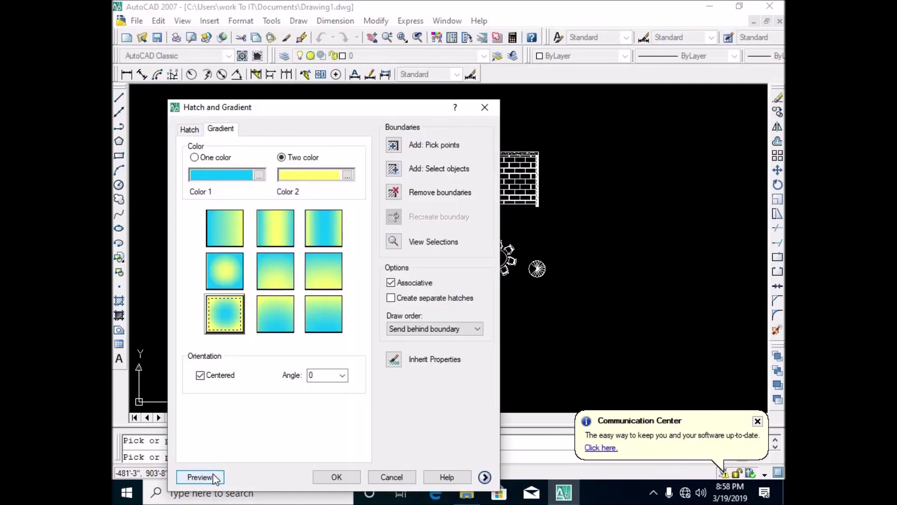
{"action": "left_click", "coordinate": [218, 478]}
{"action": "key", "text": "Escape"}
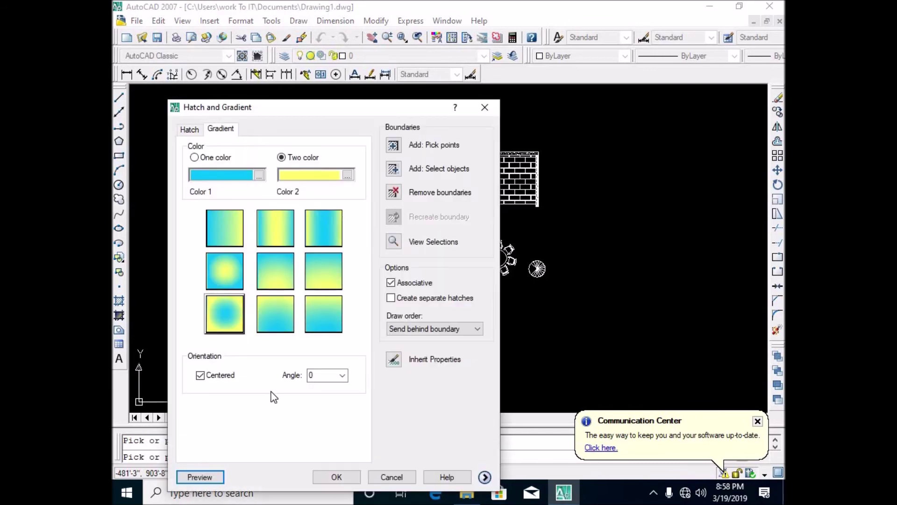
{"action": "left_click", "coordinate": [229, 227]}
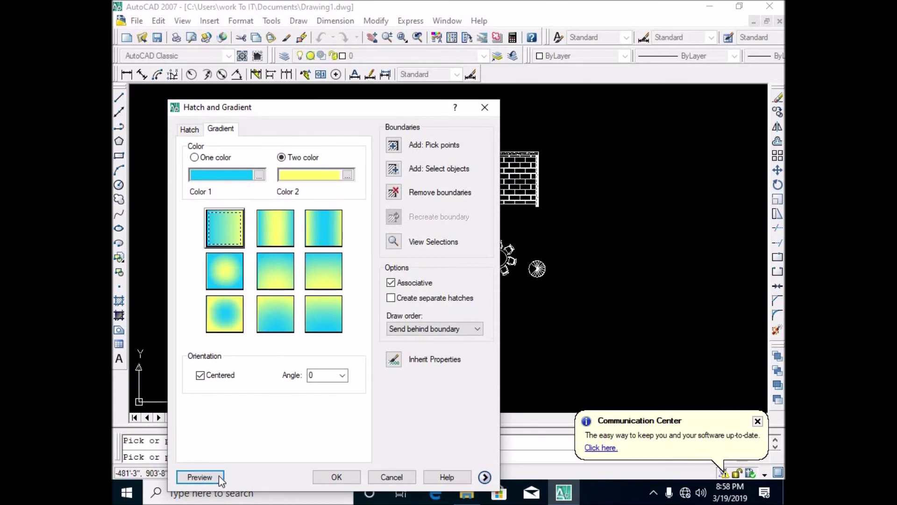
{"action": "left_click", "coordinate": [218, 476]}
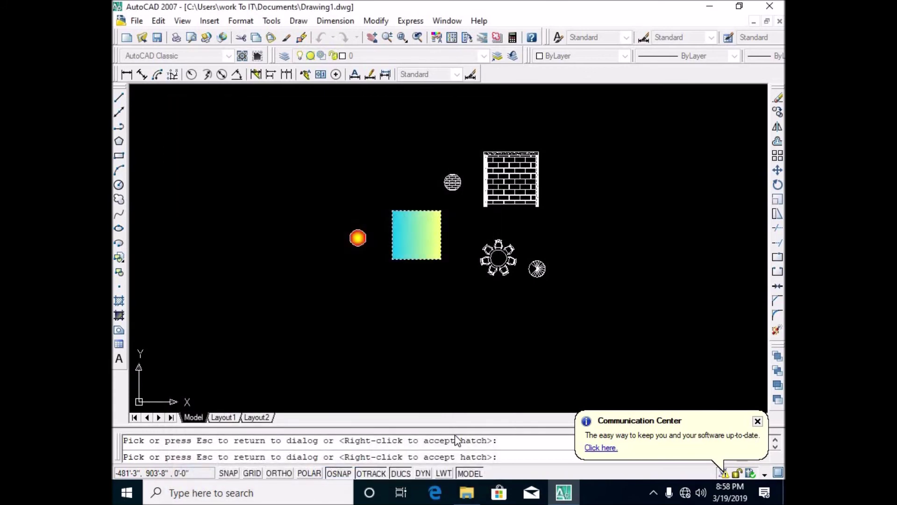
{"action": "key", "text": "Escape"}
{"action": "left_click", "coordinate": [344, 478]}
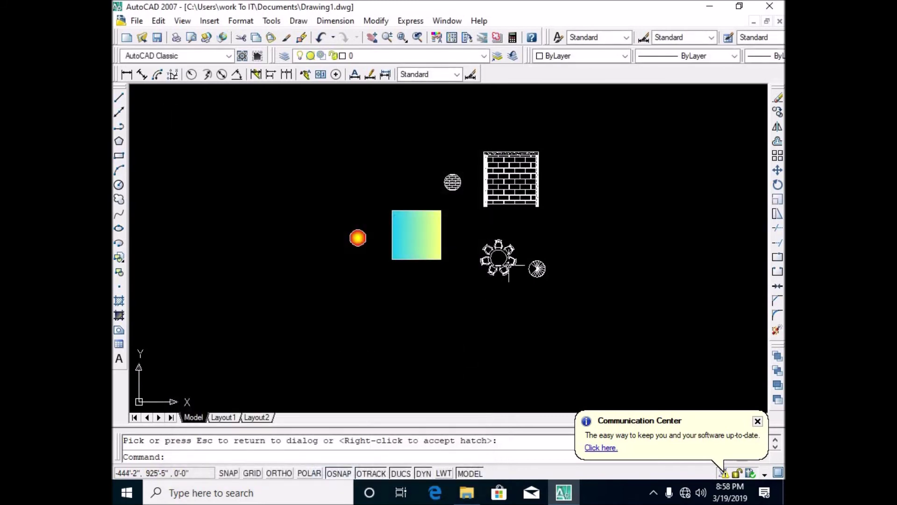
{"action": "scroll", "coordinate": [514, 240], "scroll_direction": "up", "scroll_amount": 2}
{"action": "scroll", "coordinate": [408, 336], "scroll_direction": "up", "scroll_amount": 3}
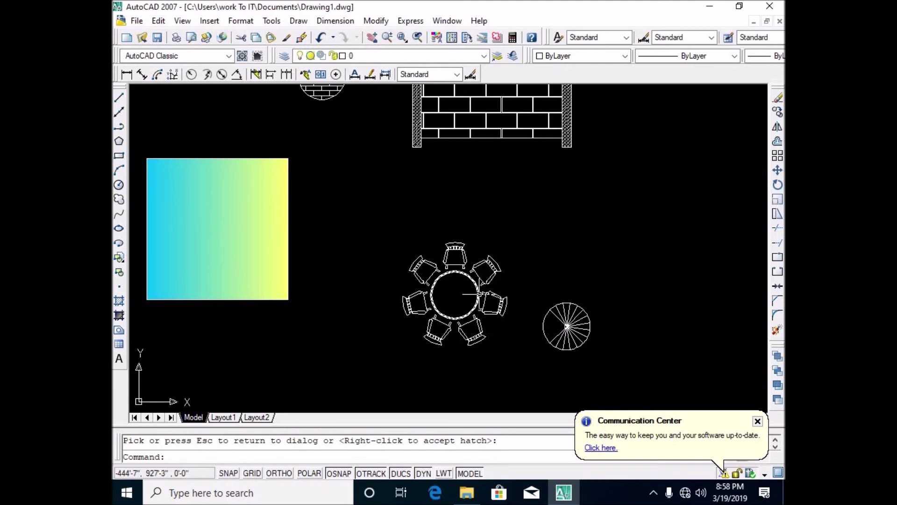
- Start a gradient hatch with H and pick the inside of the round table's top
{"action": "type", "text": "h"}
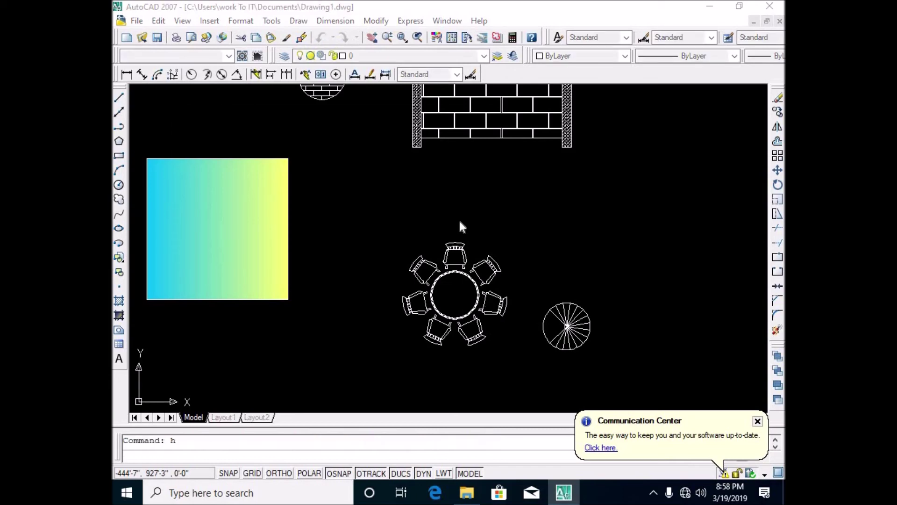
{"action": "key", "text": "Return"}
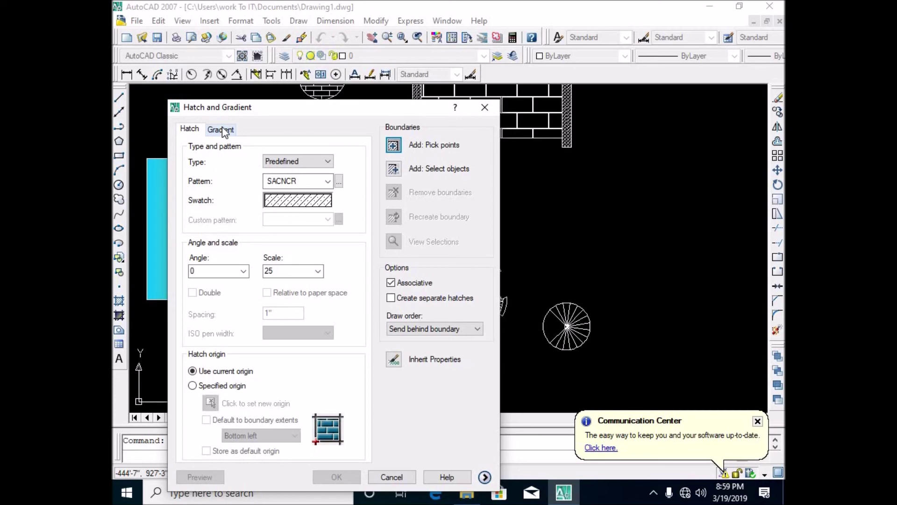
{"action": "left_click", "coordinate": [224, 131]}
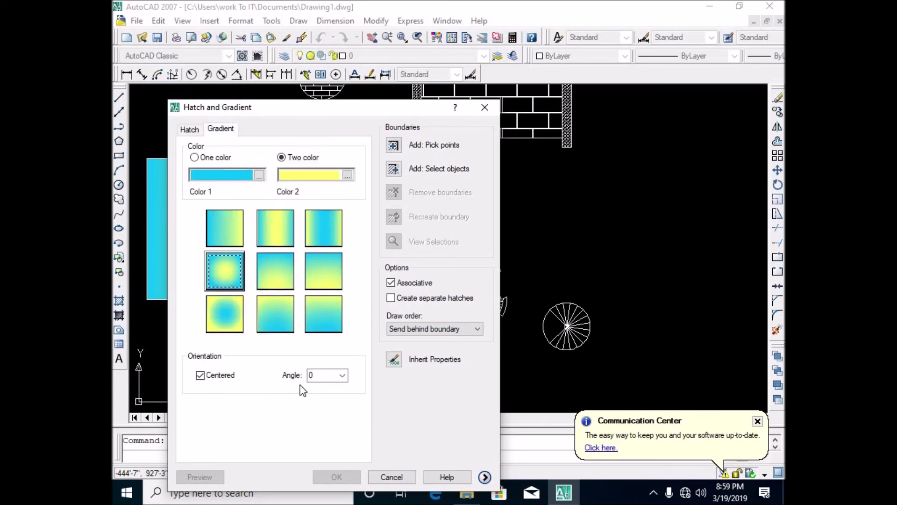
{"action": "left_click", "coordinate": [394, 149]}
{"action": "left_click", "coordinate": [437, 311]}
{"action": "key", "text": "Return"}
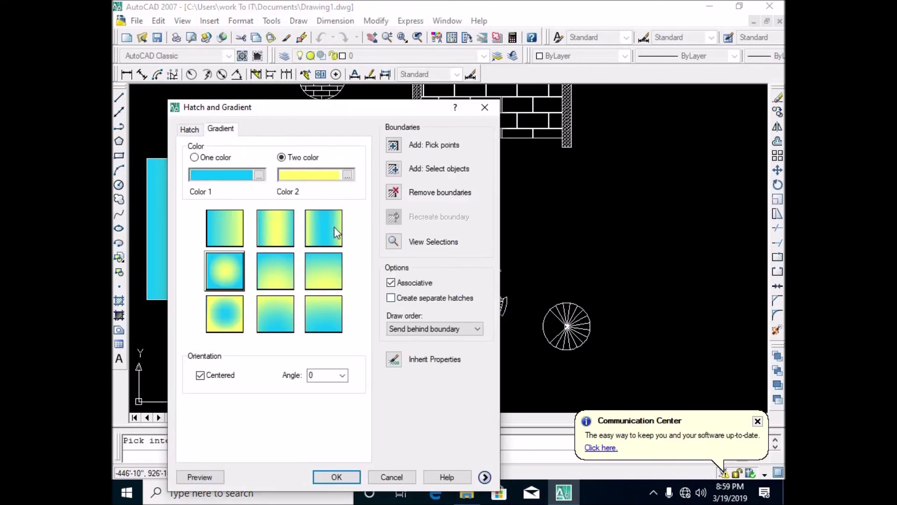
- Set gradient Color 1 to blue and Color 2 to pink
{"action": "left_click", "coordinate": [260, 176]}
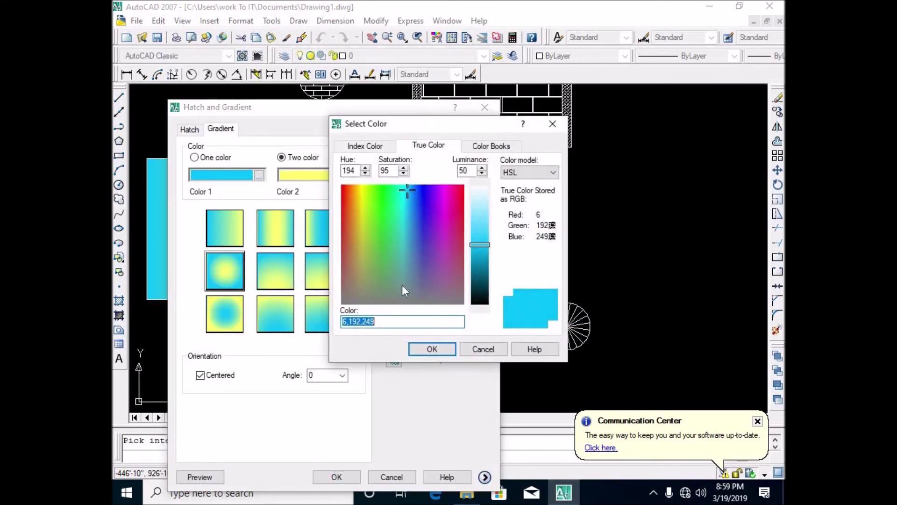
{"action": "left_click_drag", "start_coordinate": [483, 243], "coordinate": [482, 279]}
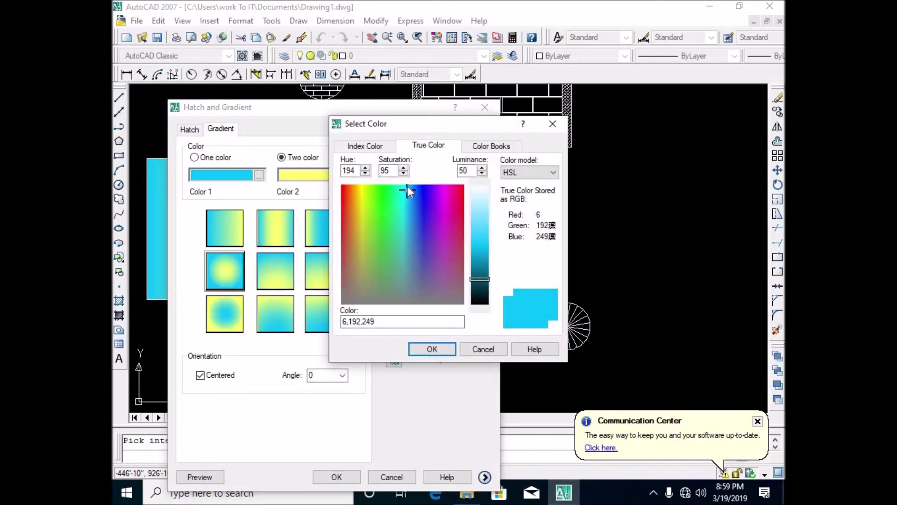
{"action": "left_click_drag", "start_coordinate": [407, 189], "coordinate": [422, 189]}
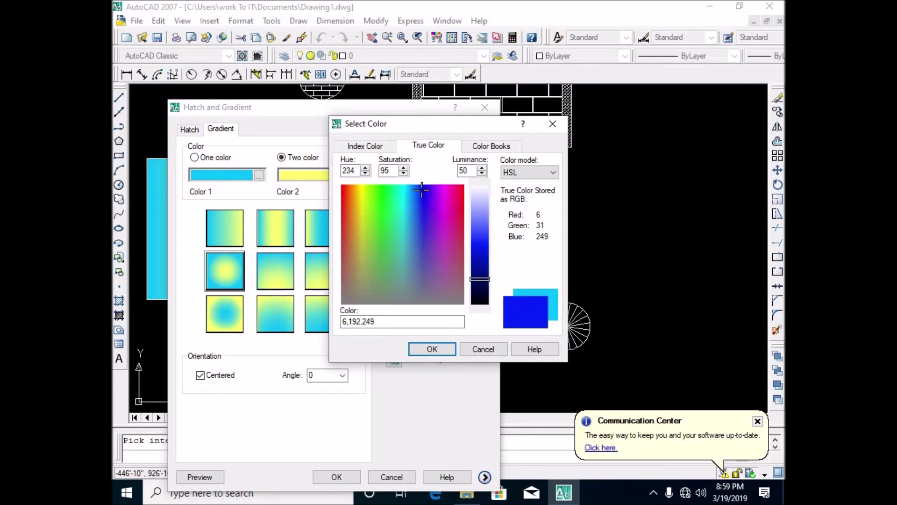
{"action": "left_click", "coordinate": [434, 349]}
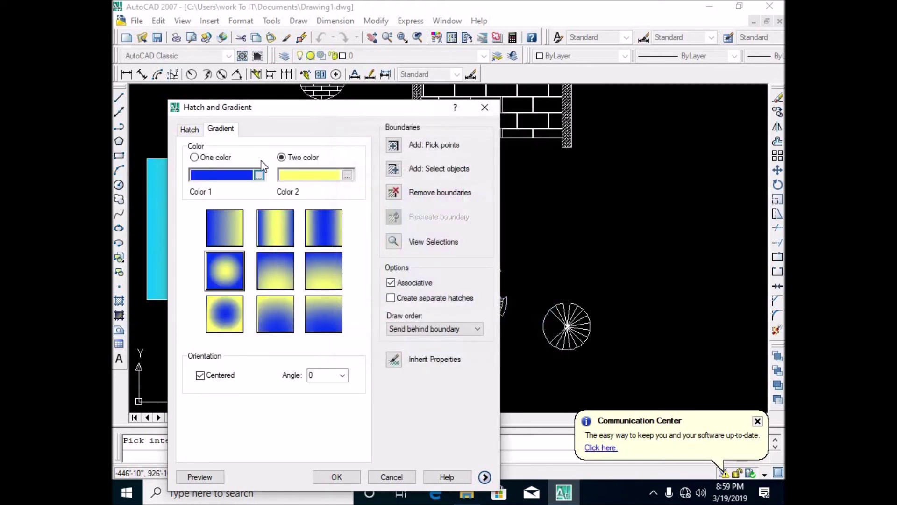
{"action": "left_click", "coordinate": [347, 175]}
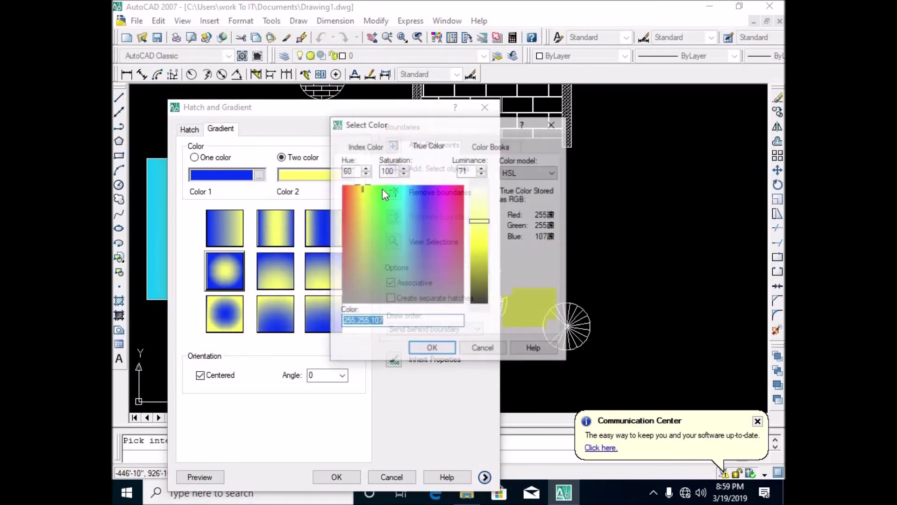
{"action": "left_click_drag", "start_coordinate": [433, 194], "coordinate": [454, 213]}
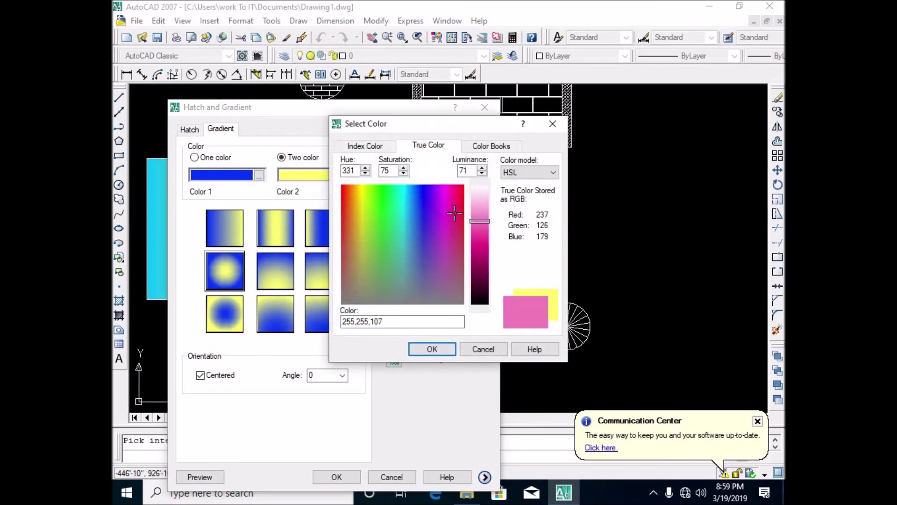
{"action": "left_click", "coordinate": [423, 350]}
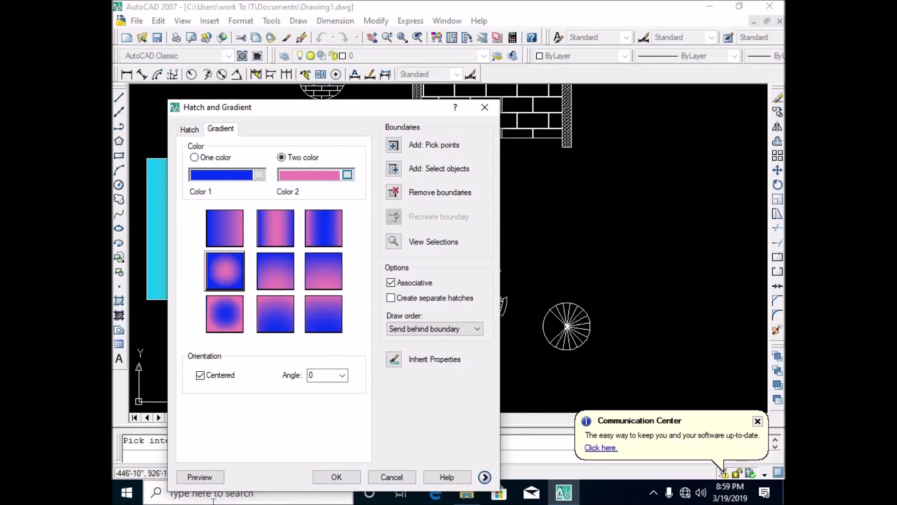
- Preview the blue-to-pink gradient on the table, then apply it
{"action": "left_click", "coordinate": [200, 476]}
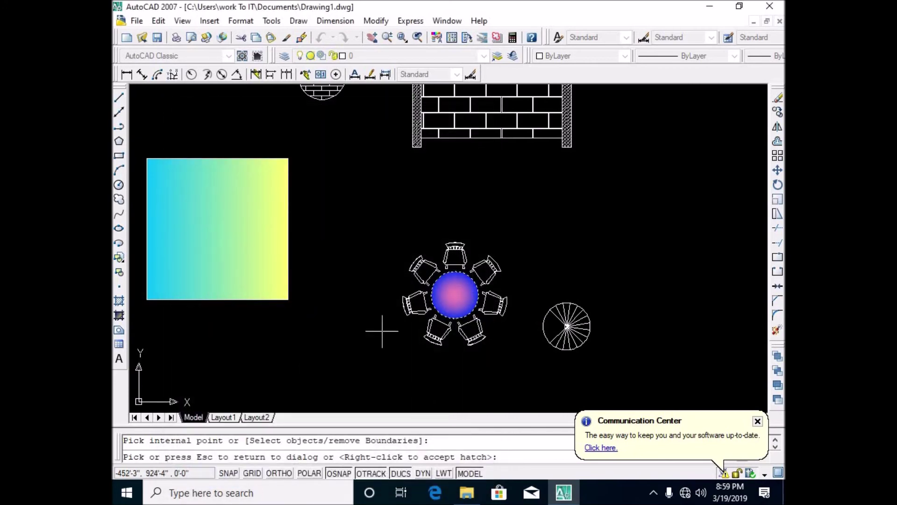
{"action": "left_click", "coordinate": [373, 330]}
{"action": "left_click", "coordinate": [346, 480]}
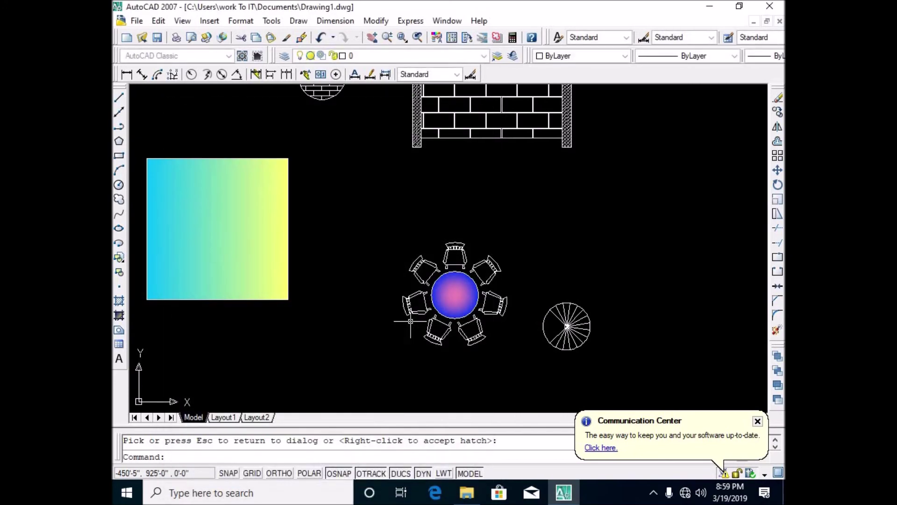
{"action": "scroll", "coordinate": [567, 161], "scroll_direction": "down", "scroll_amount": 1}
{"action": "scroll", "coordinate": [595, 258], "scroll_direction": "down", "scroll_amount": 1}
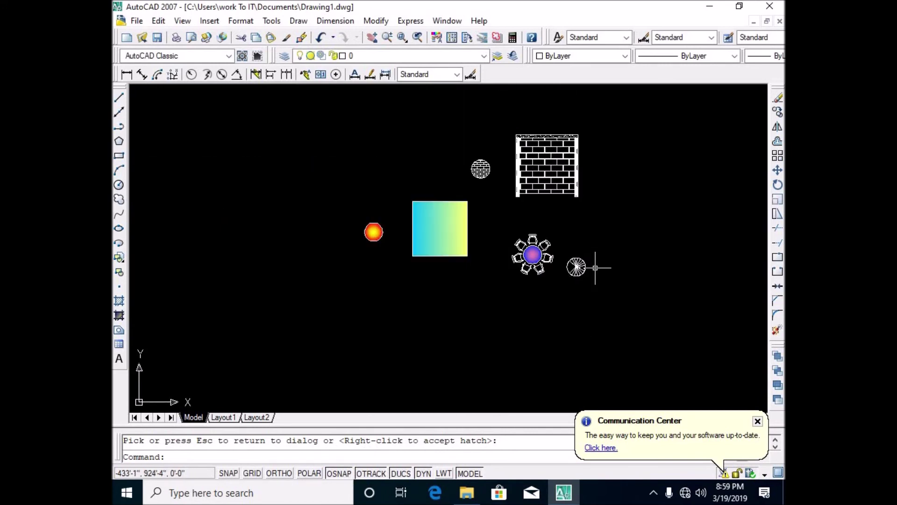